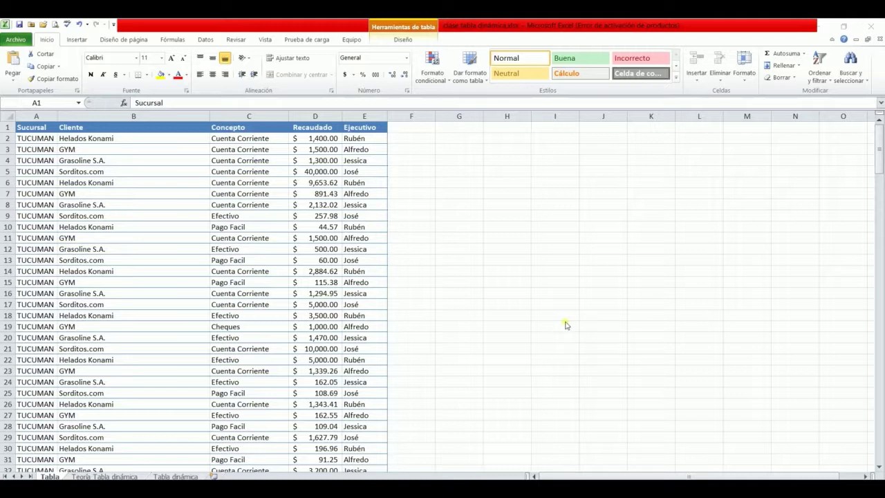
Create a pivot table from Tabla1 on a new worksheet
left_click(44, 128)
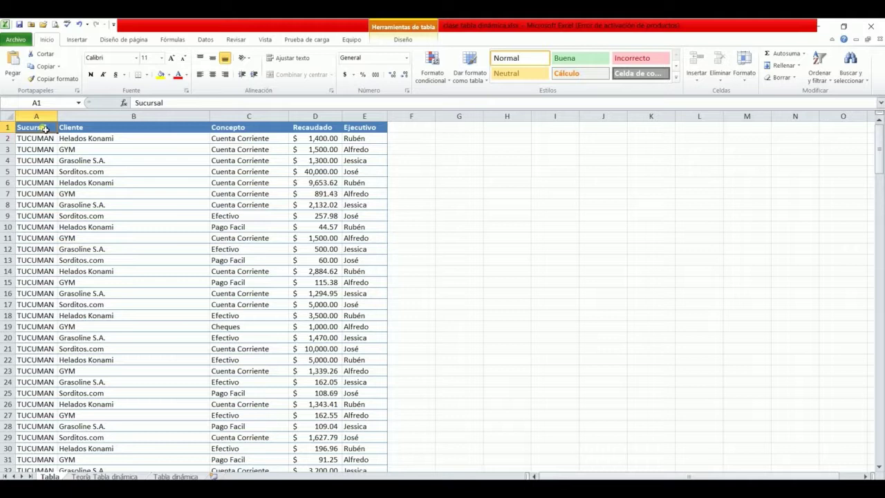
left_click(78, 41)
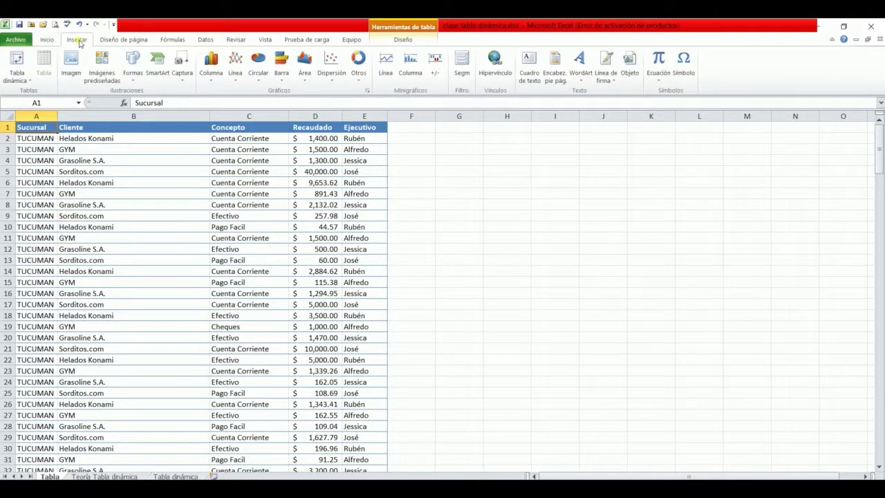
left_click(17, 61)
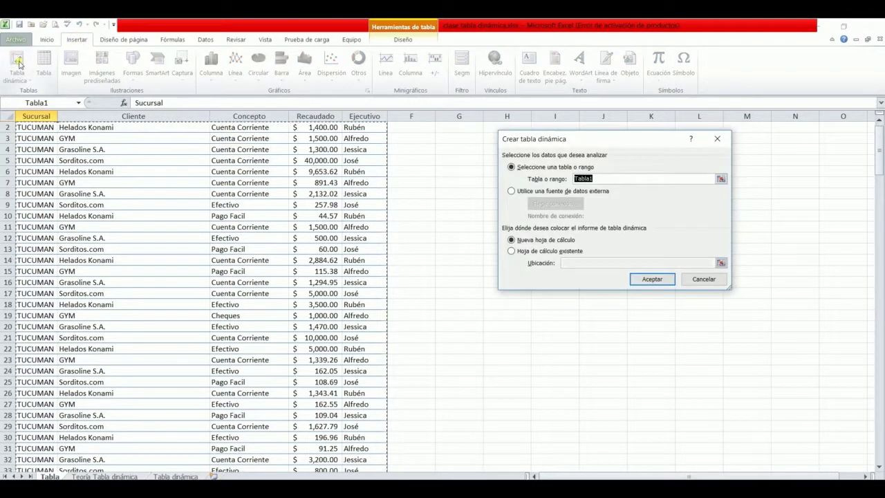
left_click(651, 281)
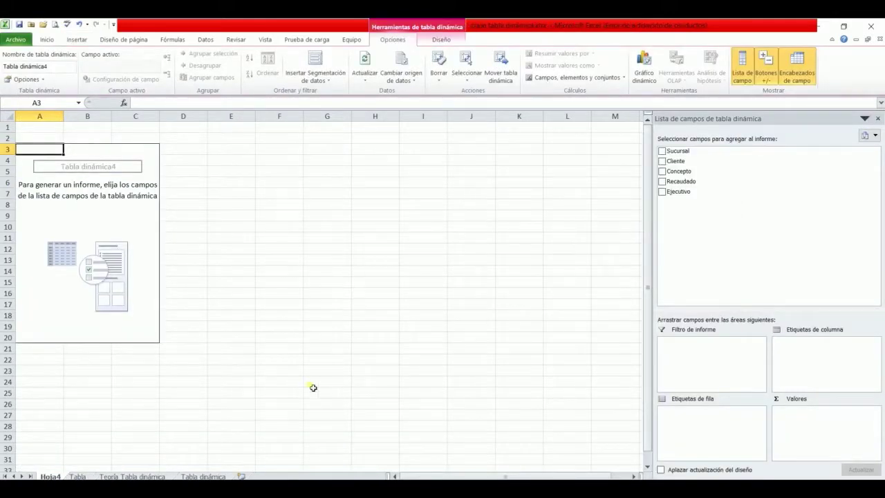
Lay out the pivot table with Cliente as row labels, Concepto as column labels and Recaudado as the summed values
left_click_drag(676, 160, 703, 422)
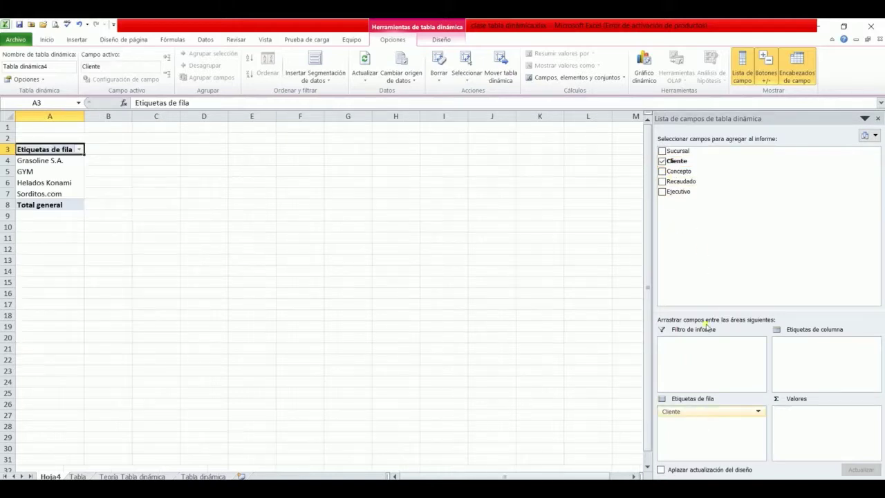
left_click_drag(671, 172, 823, 355)
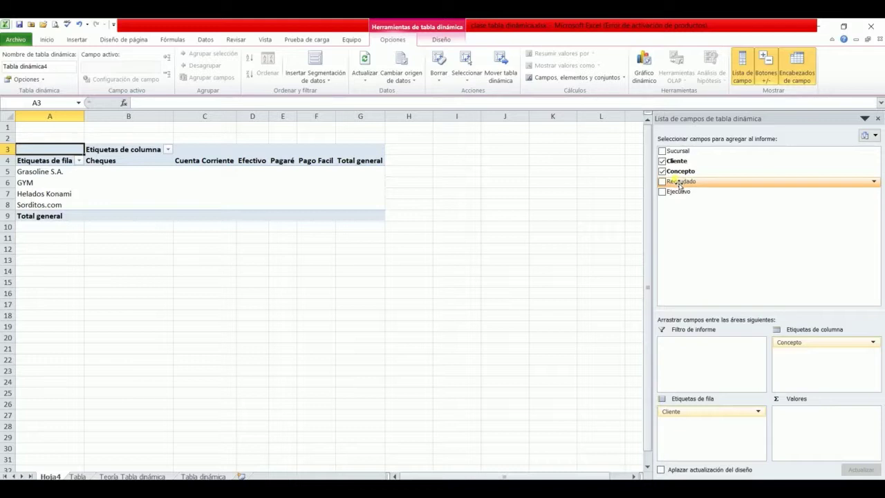
left_click_drag(680, 183, 799, 425)
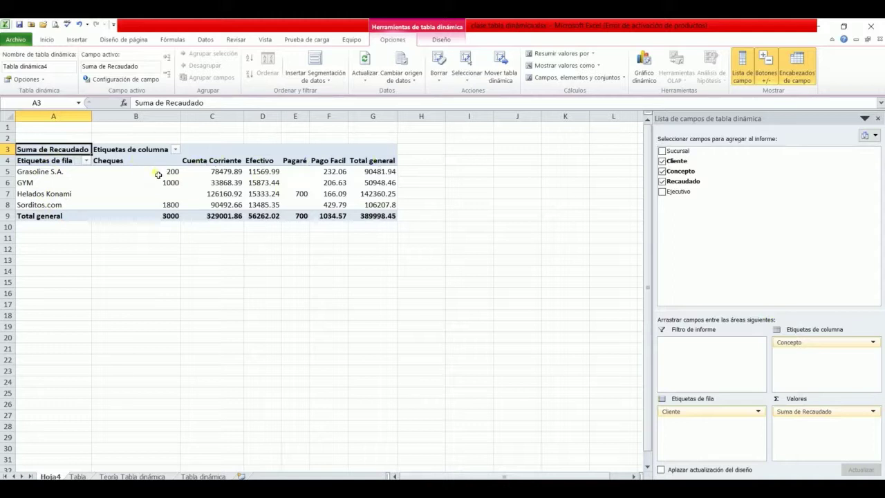
mouse_move(351, 194)
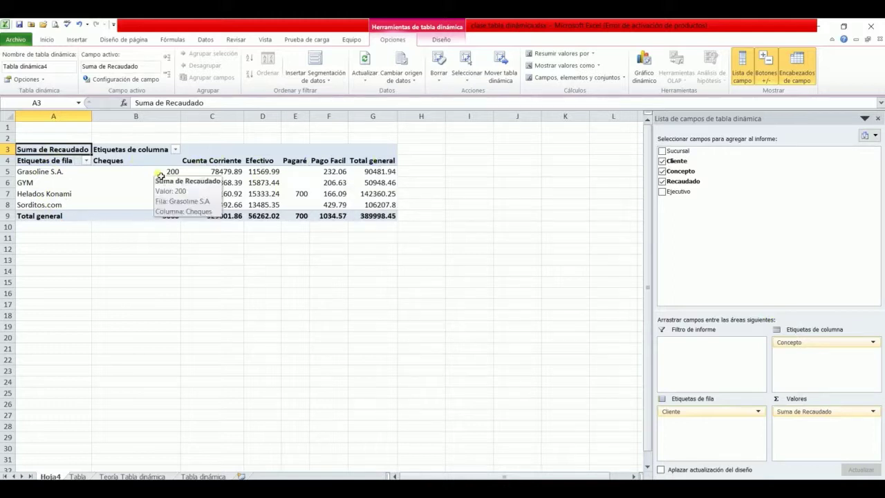
Set the number format of the Suma de Recaudado value field to Moneda
left_click(795, 414)
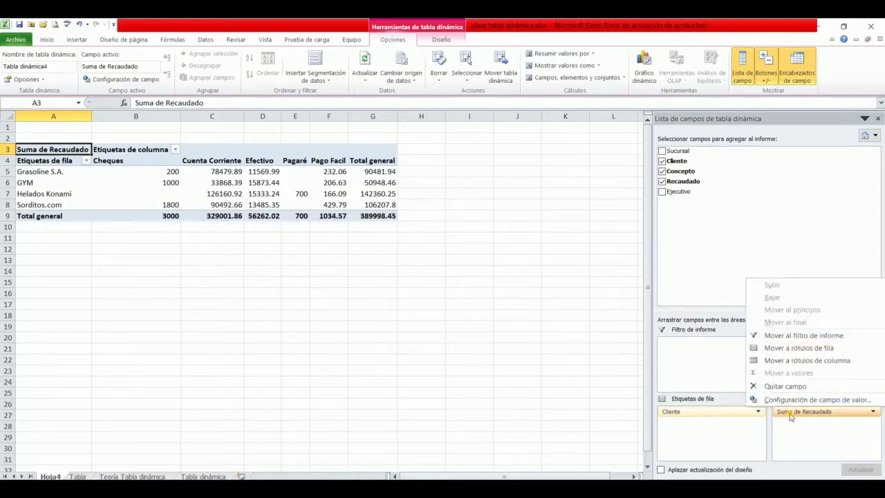
left_click(789, 400)
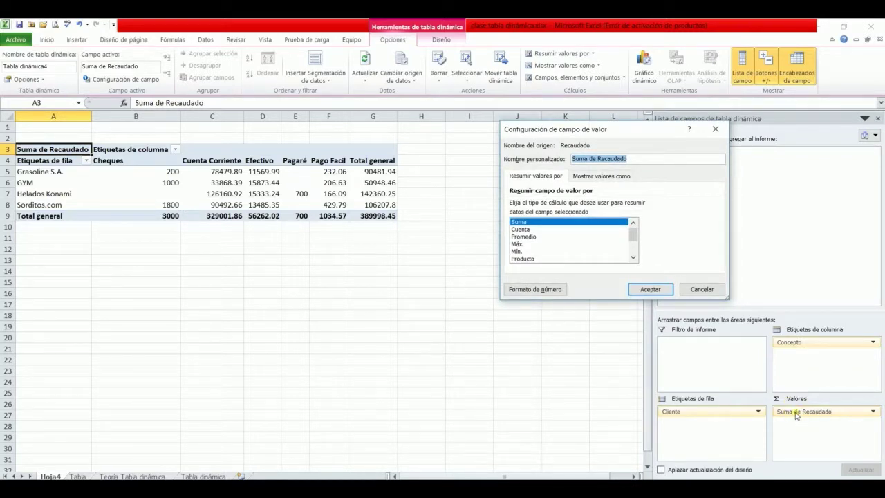
left_click(542, 293)
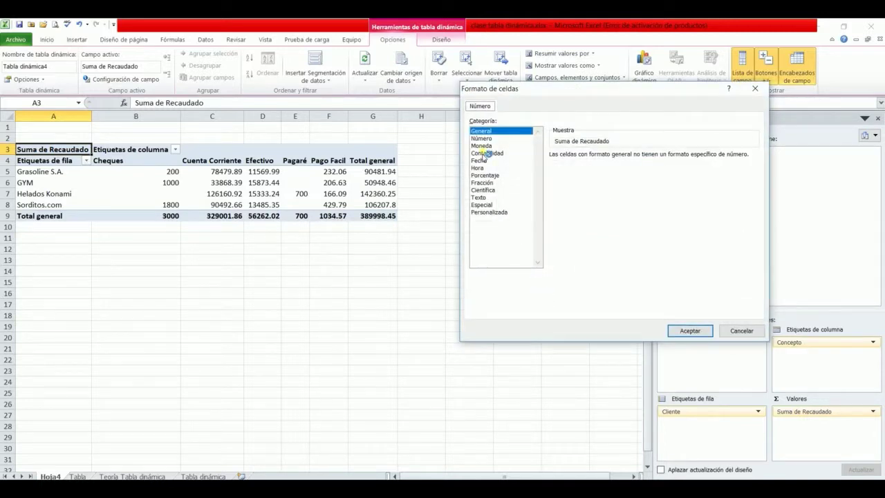
left_click(483, 146)
left_click(706, 332)
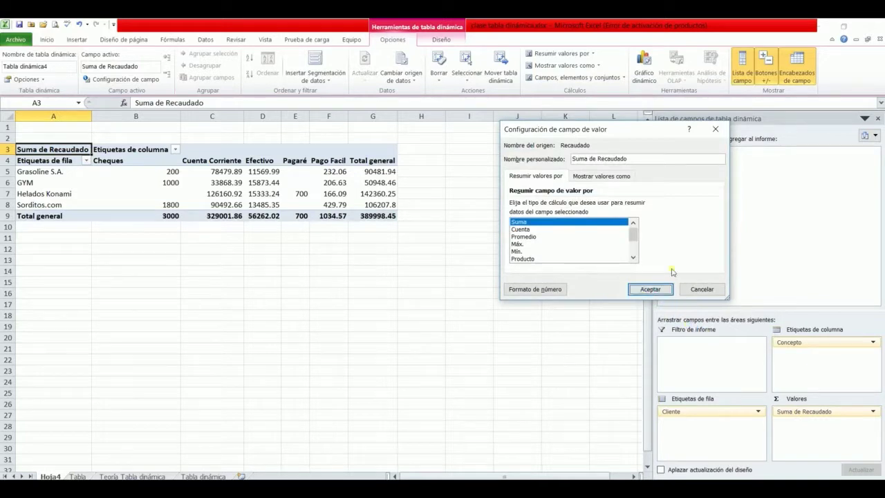
left_click(650, 290)
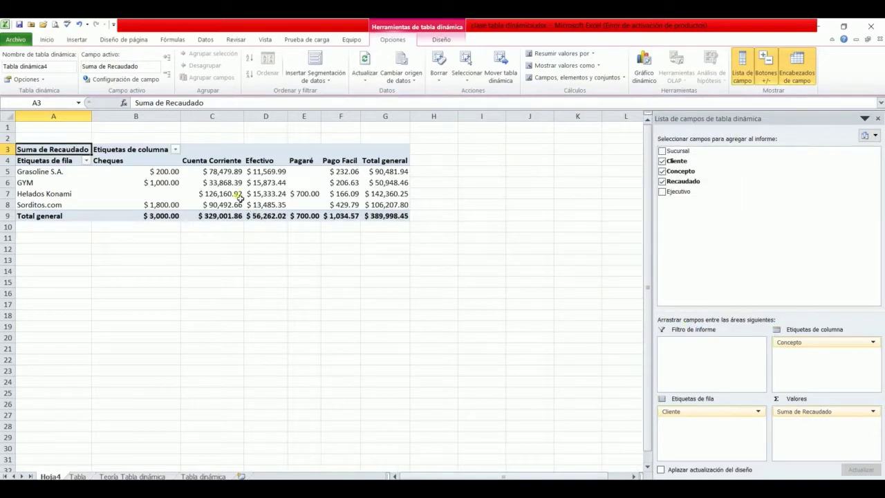
Examine the pivot table's amounts per client and payment concept, along with the Total general column
left_click(203, 184)
left_click(192, 196)
left_click(152, 195)
left_click(156, 173)
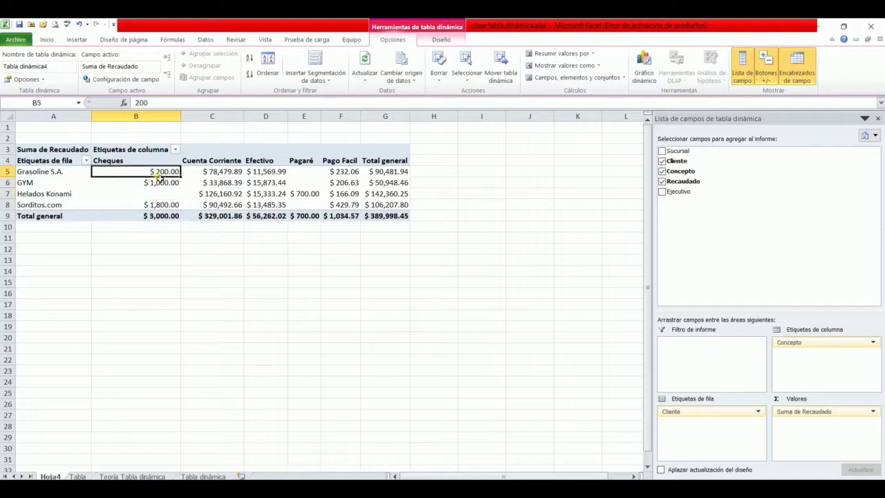
left_click(71, 185)
left_click(151, 171)
left_click(270, 172)
left_click(353, 169)
left_click(397, 176)
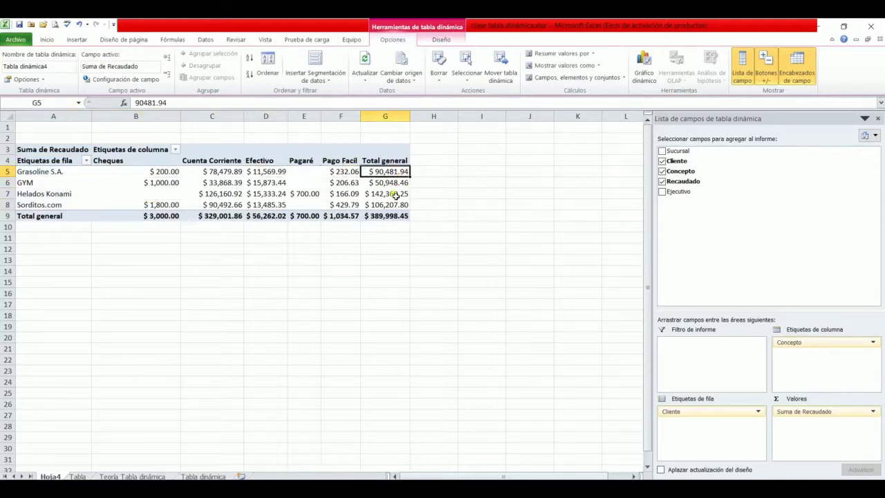
left_click(385, 118)
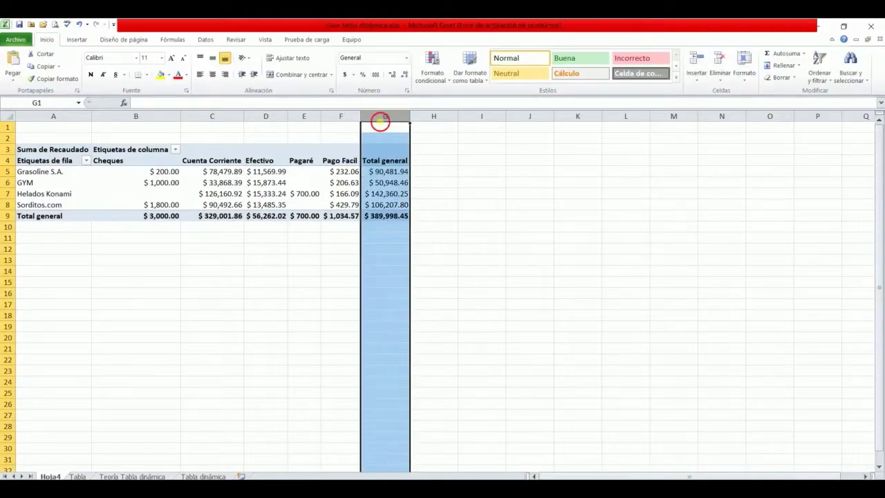
left_click(390, 162)
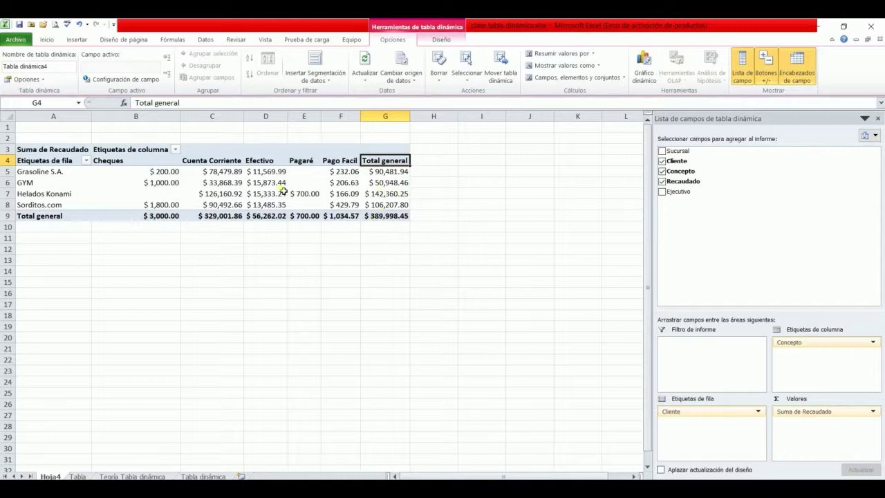
left_click(240, 182)
left_click(273, 173)
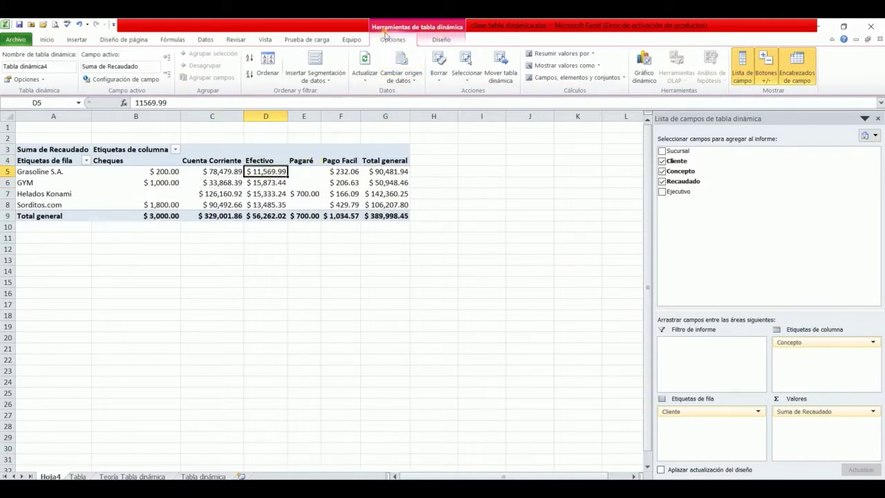
Apply the pivot table style with a solid teal header to the report
left_click(441, 41)
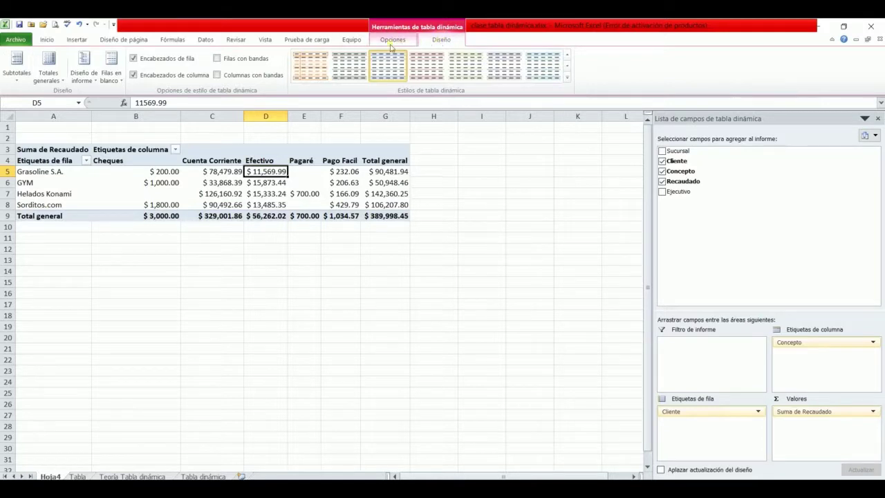
left_click(567, 66)
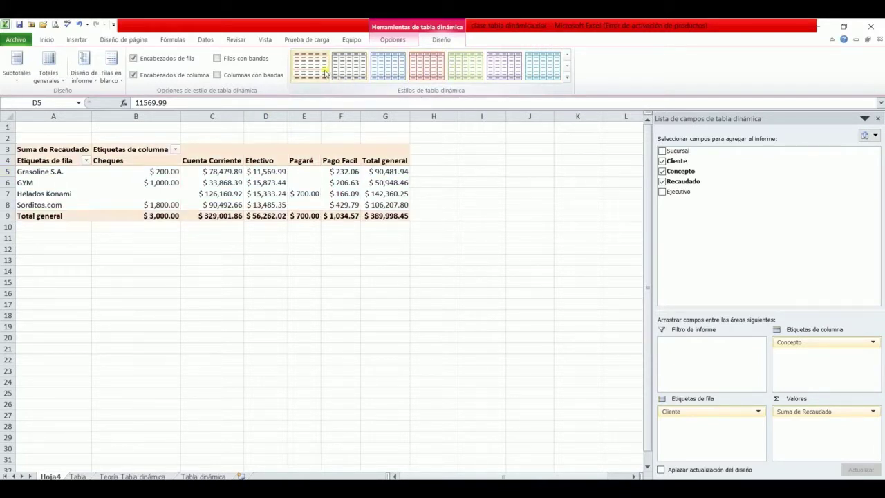
left_click(567, 72)
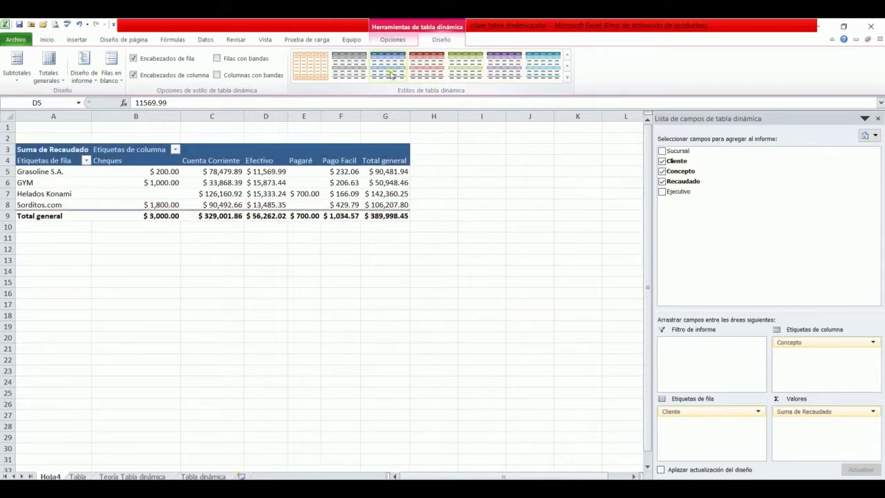
left_click(534, 71)
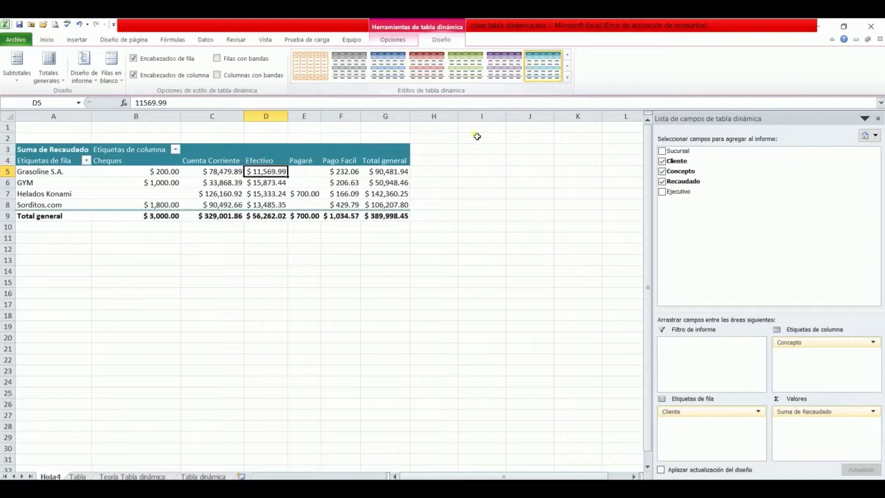
Turn on banded rows and banded columns for the pivot table
left_click(219, 60)
left_click(219, 59)
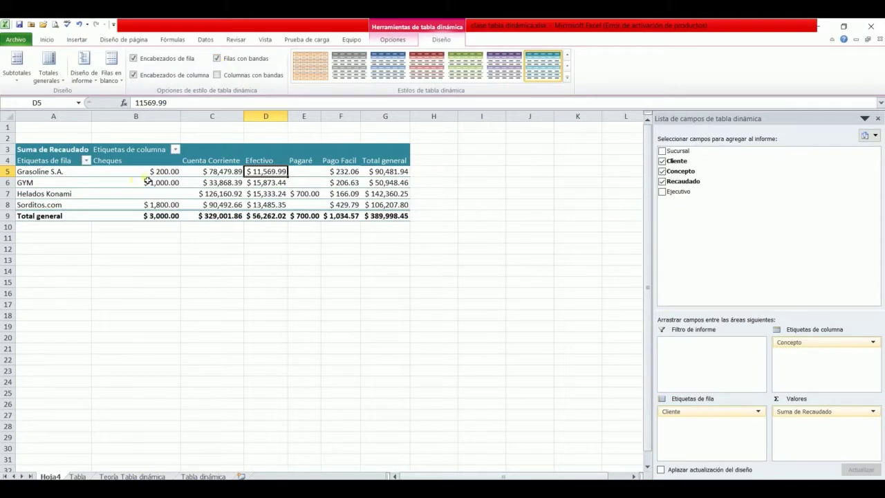
left_click(227, 75)
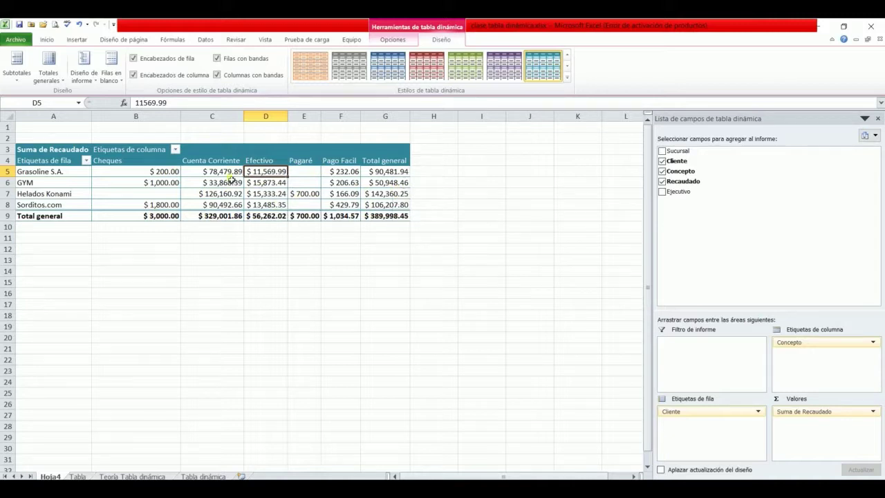
Try the pivot table without row header and column header formatting, restoring each option
left_click(135, 60)
left_click(134, 60)
left_click(134, 76)
left_click(134, 76)
left_click(133, 75)
left_click(133, 75)
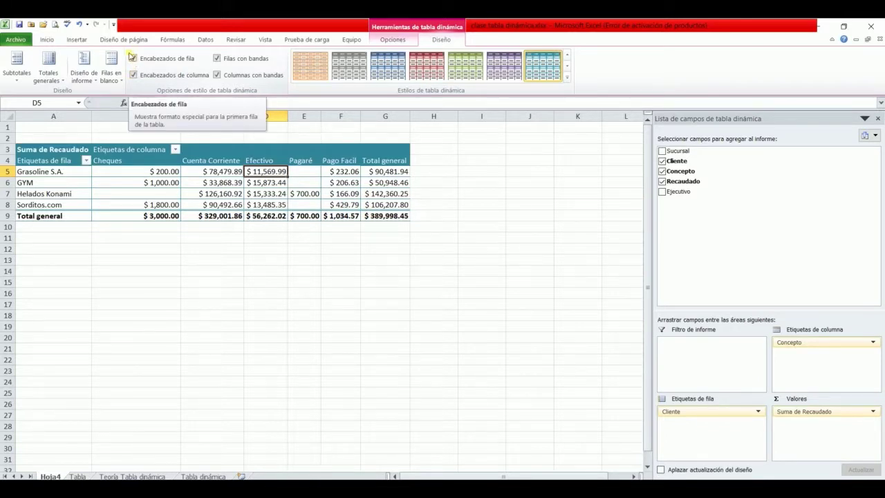
Turn off grand totals for rows and columns, and check the cells where the totals were shown
left_click(23, 78)
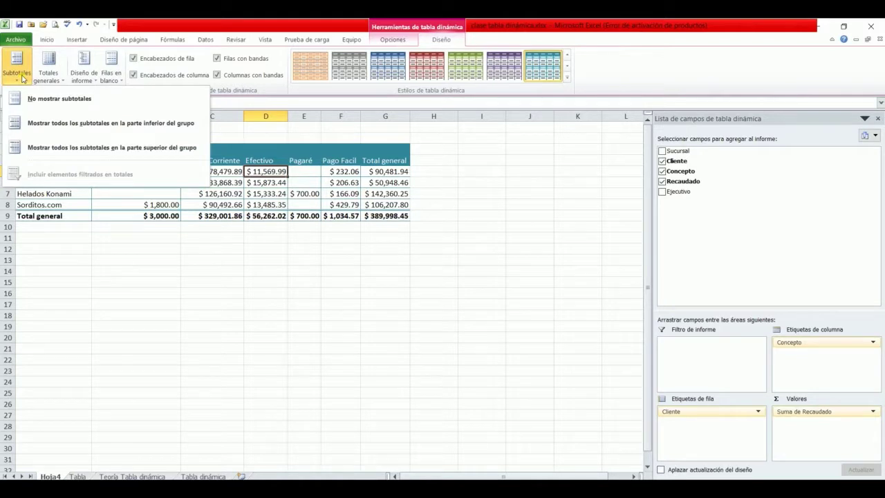
left_click(59, 67)
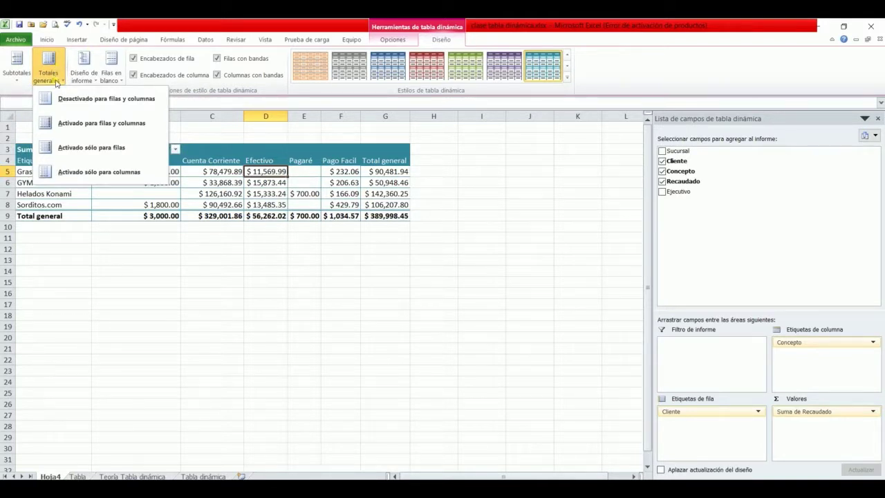
left_click(110, 103)
left_click_drag(146, 220, 337, 214)
left_click(365, 151)
left_click_drag(366, 150, 364, 206)
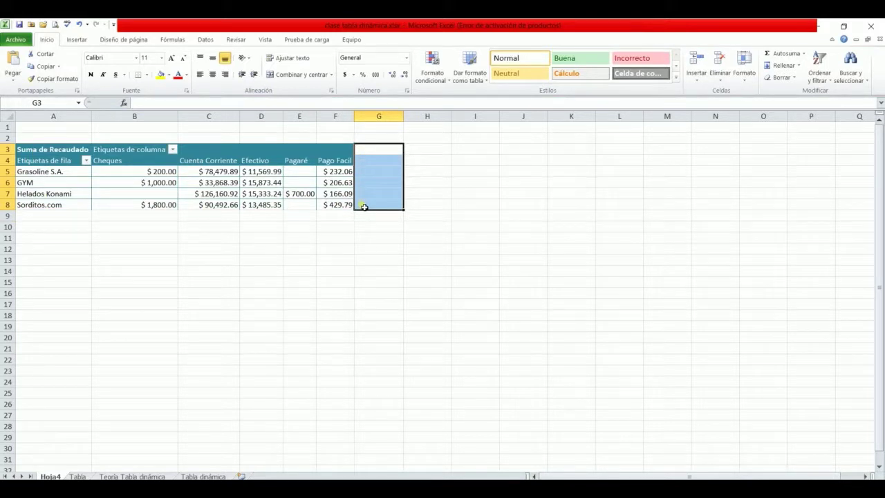
left_click(297, 186)
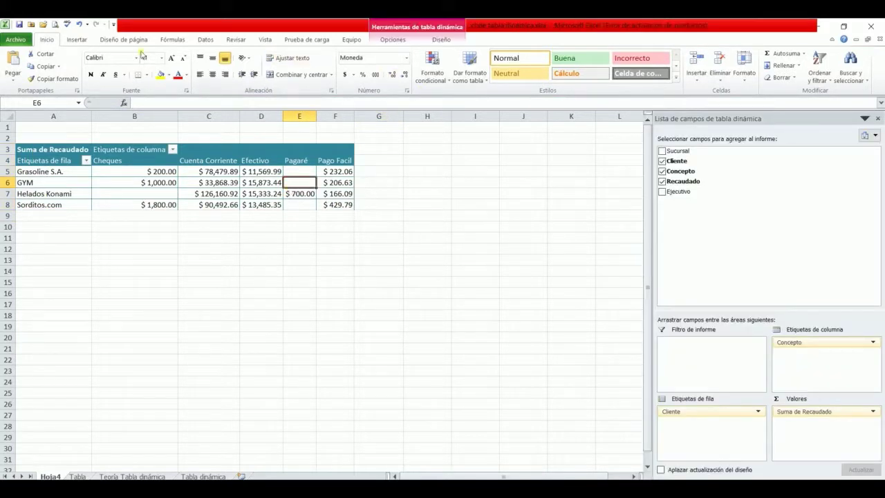
Turn grand totals back on for both rows and columns, and review the total column and row
left_click(442, 40)
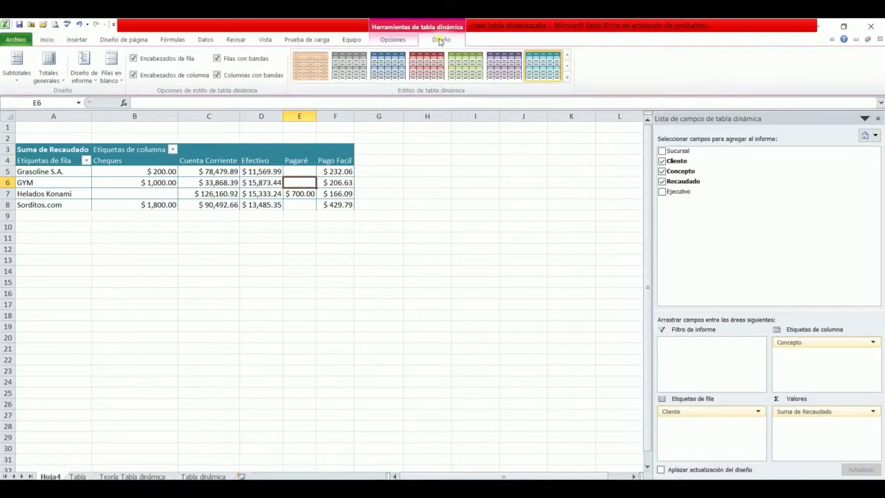
left_click(49, 68)
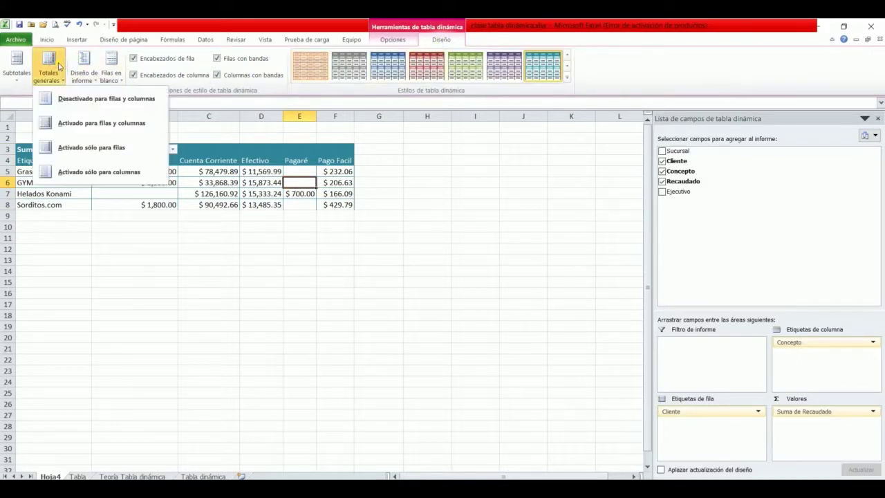
left_click(84, 125)
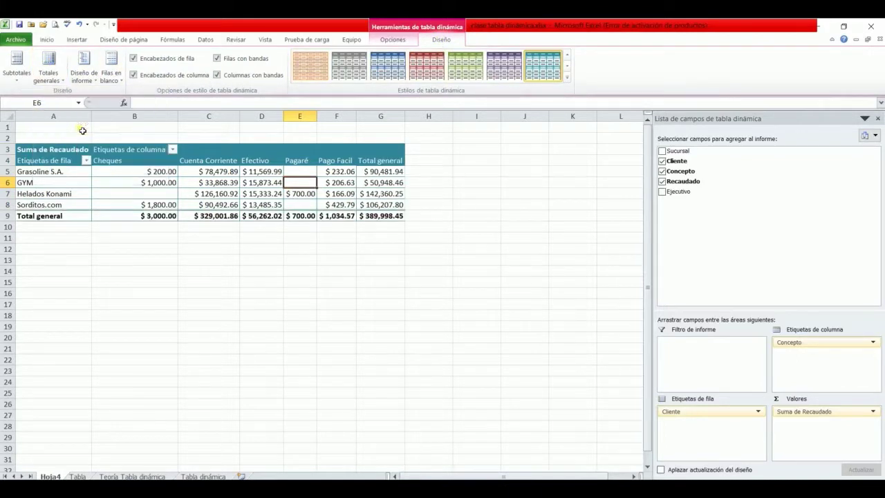
left_click_drag(400, 162, 388, 211)
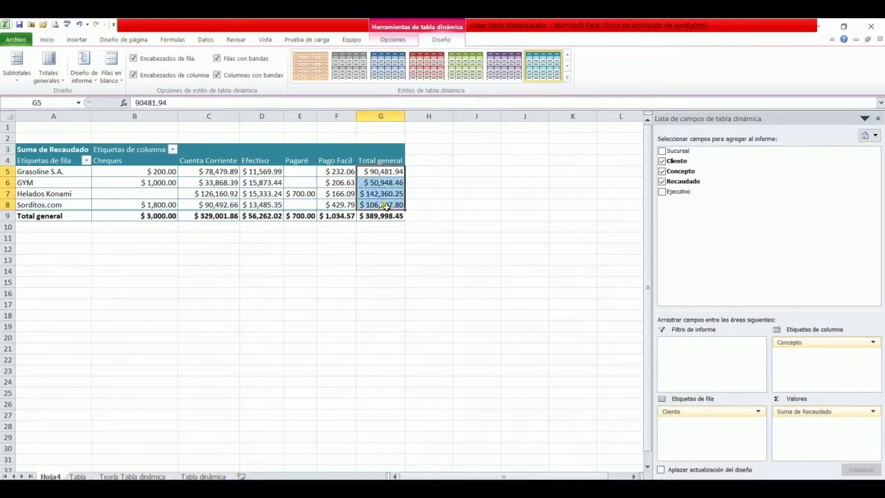
left_click_drag(166, 227, 394, 225)
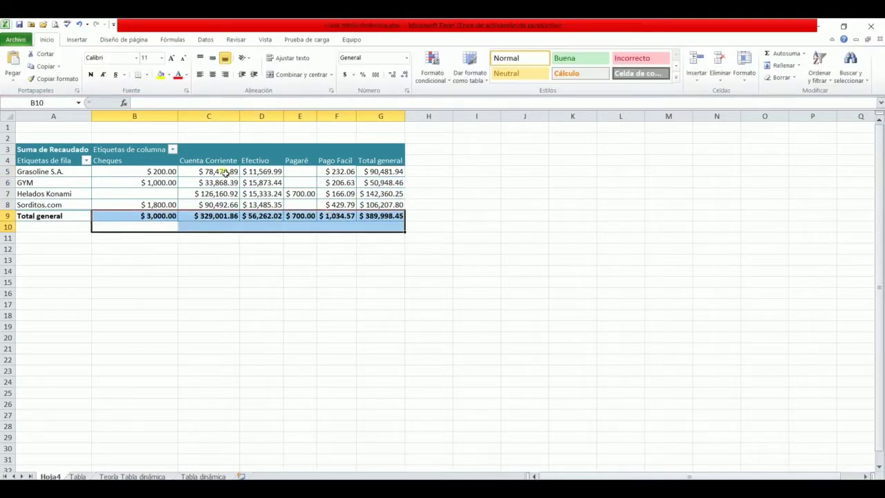
Turn on grand totals for rows only in the pivot table, and check the Total general column
left_click(224, 172)
left_click(49, 65)
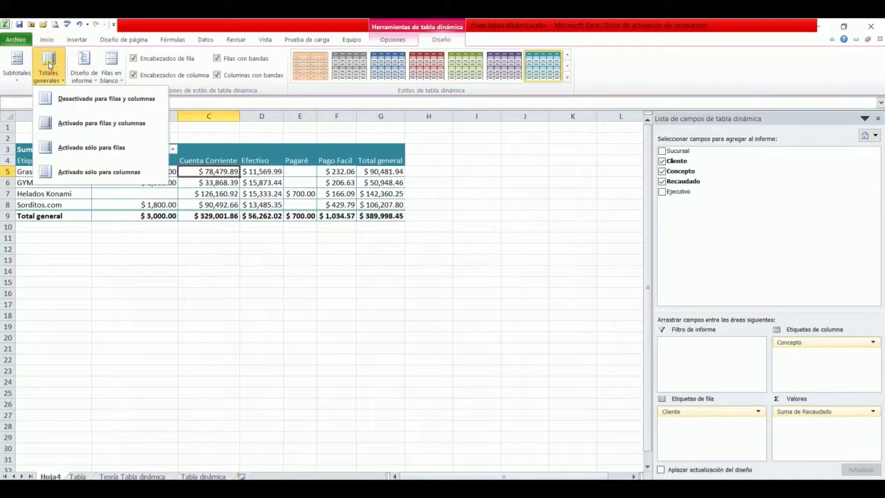
left_click(108, 152)
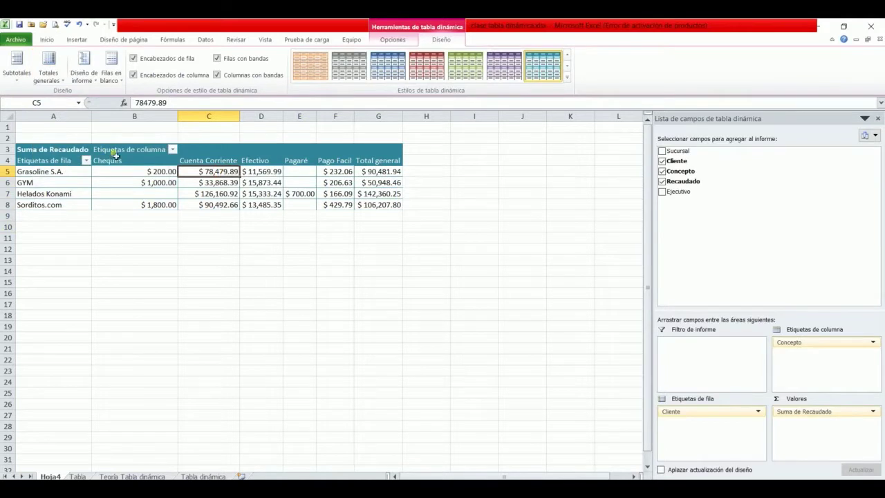
left_click(380, 117)
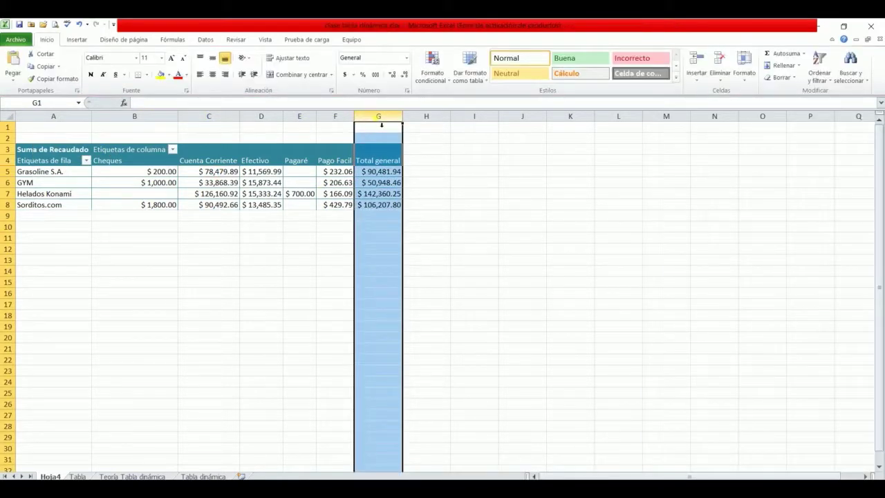
Switch the pivot table's grand totals to columns only
left_click(275, 170)
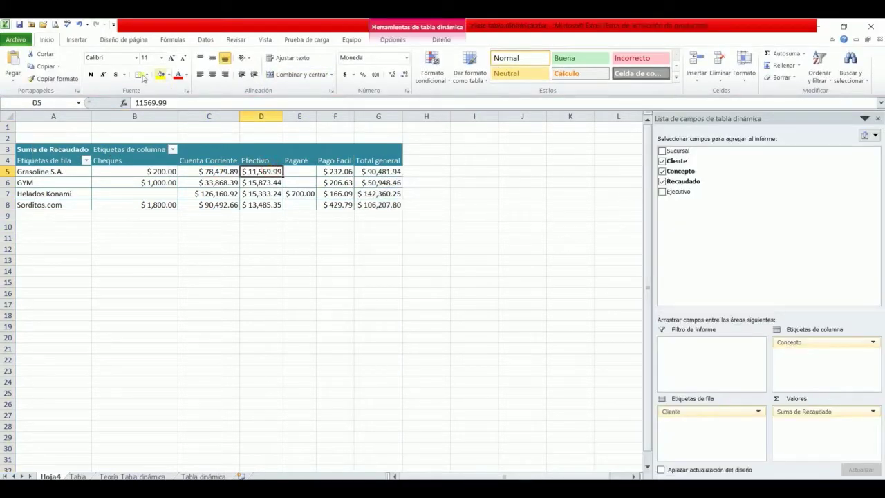
left_click(441, 39)
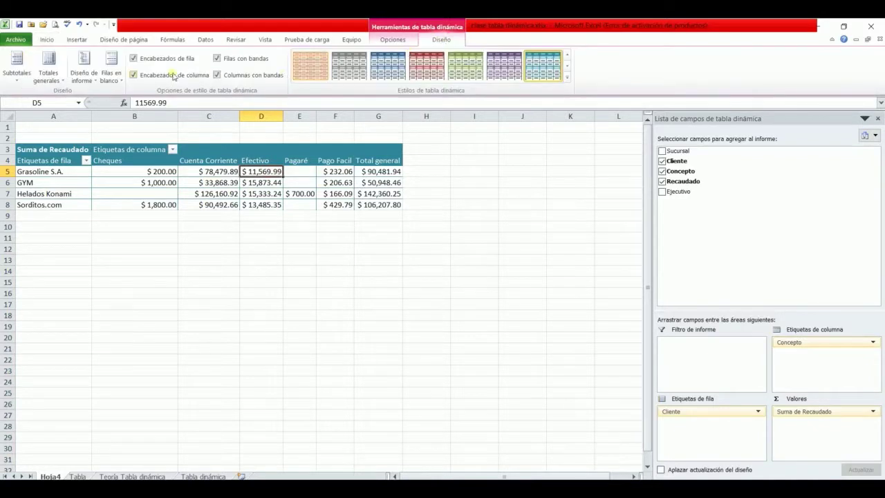
left_click(60, 64)
left_click(67, 173)
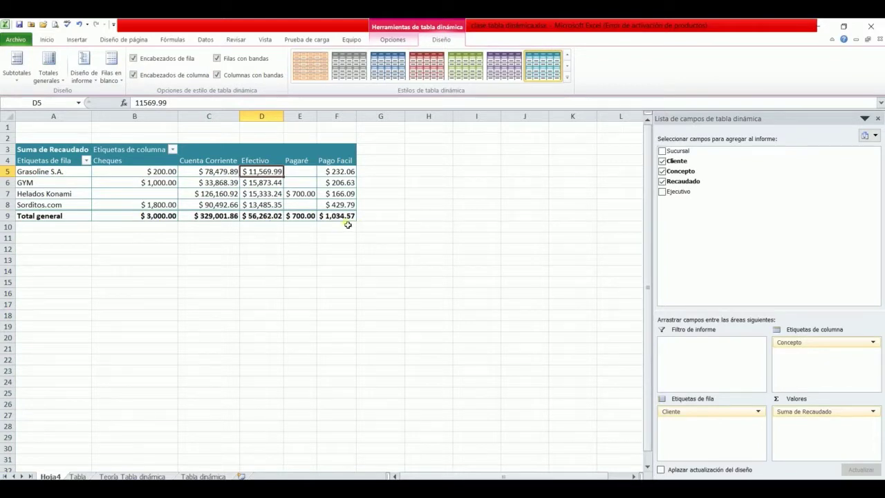
Try the outline and tabular report layouts on the pivot table, and return it to compact form
left_click(97, 76)
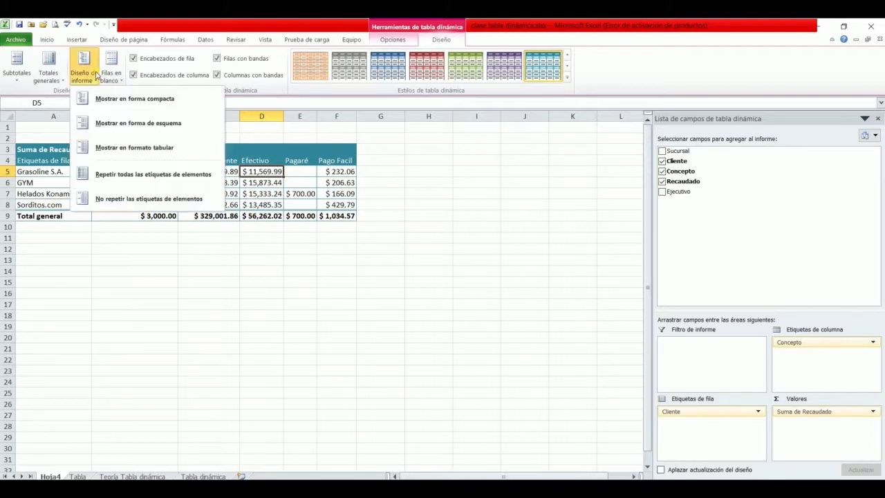
left_click(123, 126)
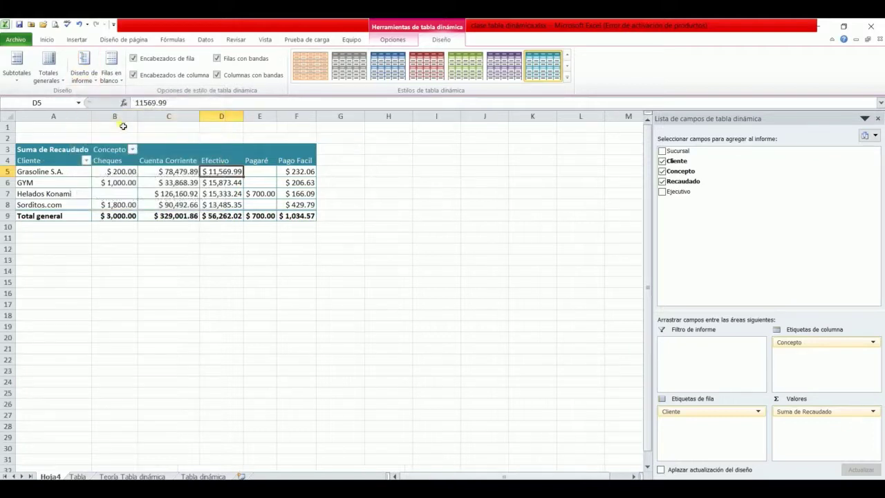
left_click(96, 76)
left_click(110, 146)
left_click(83, 74)
left_click(95, 98)
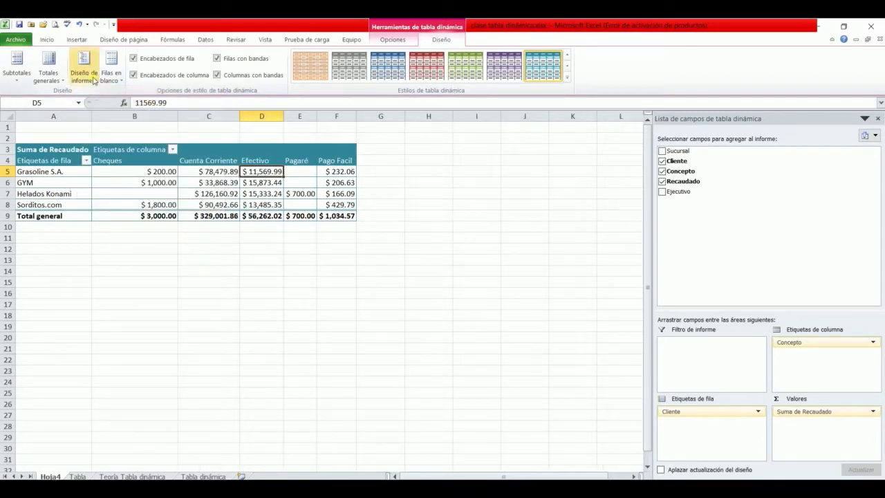
left_click(94, 80)
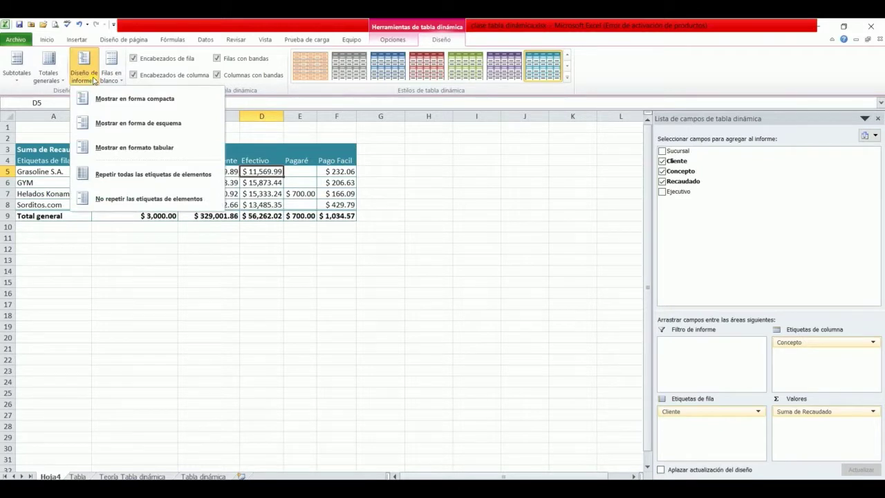
Insert a blank line after each item of the pivot table
left_click(112, 81)
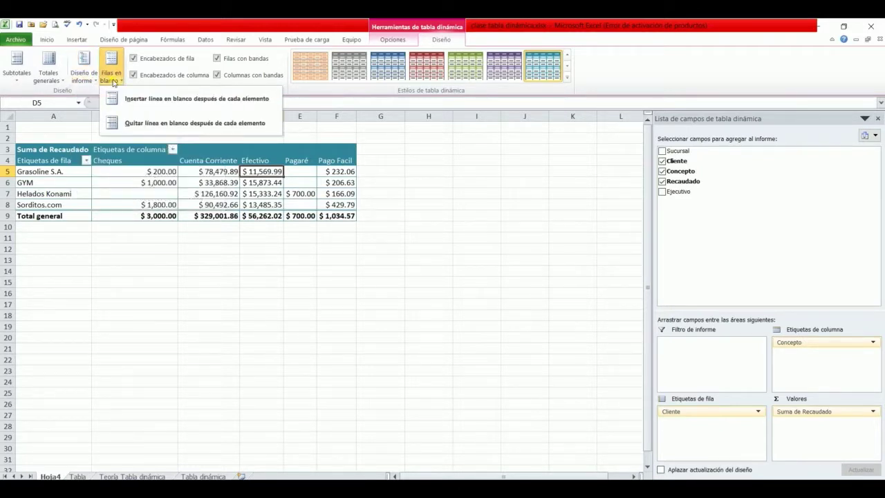
left_click(173, 98)
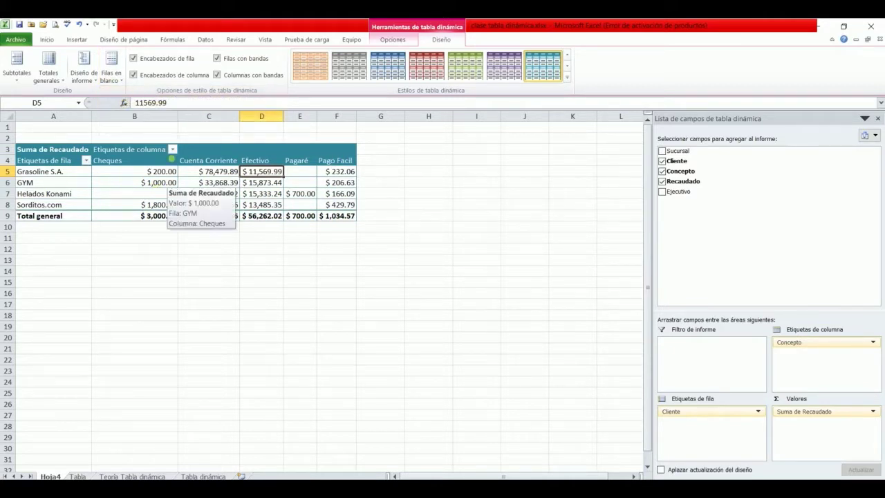
left_click(109, 74)
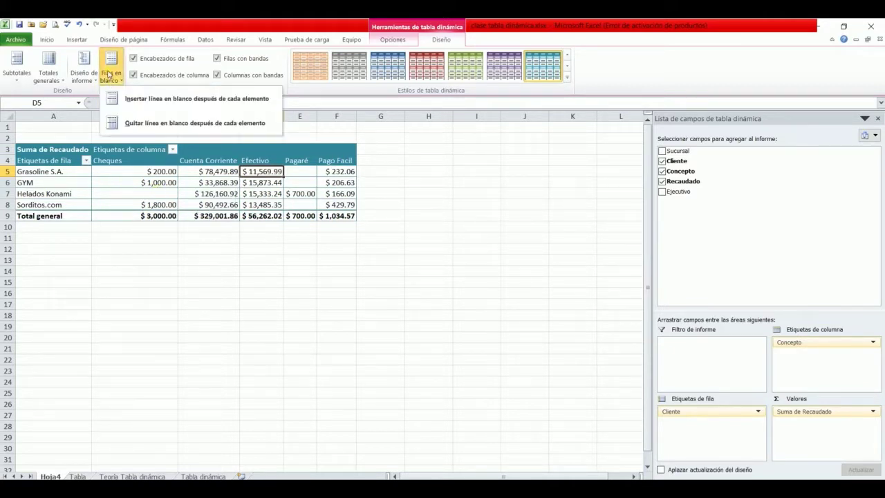
left_click(109, 75)
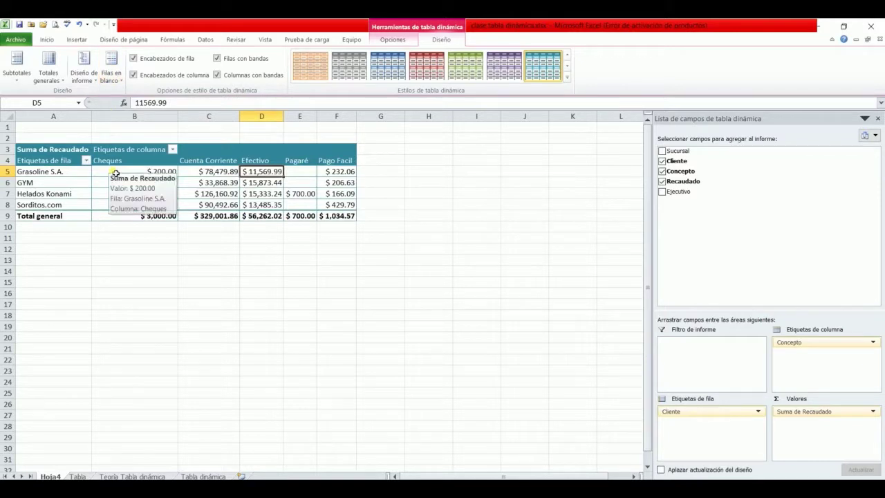
Add the Ejecutivo field to the row labels below Cliente, and remove the blank line after each item
left_click_drag(680, 193, 700, 430)
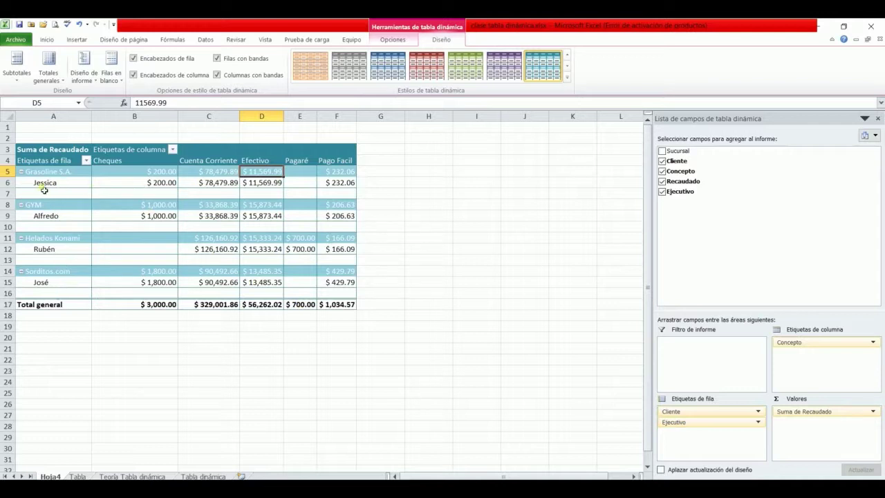
left_click(111, 66)
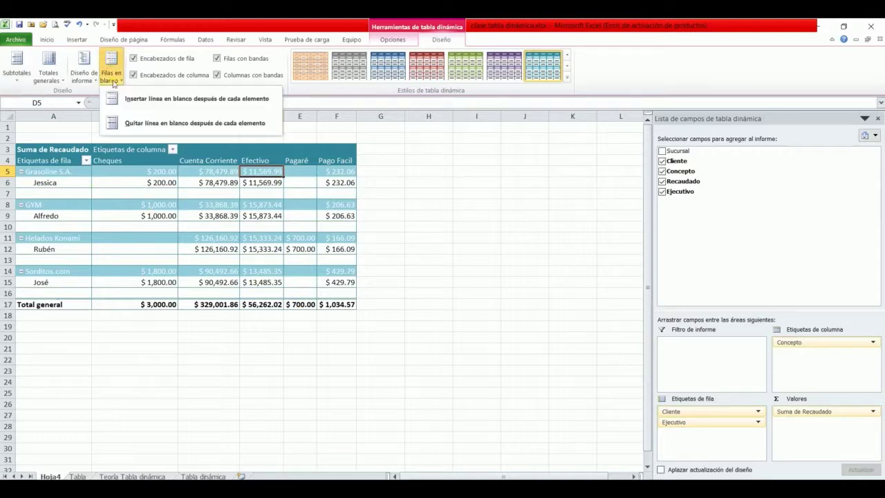
left_click(128, 122)
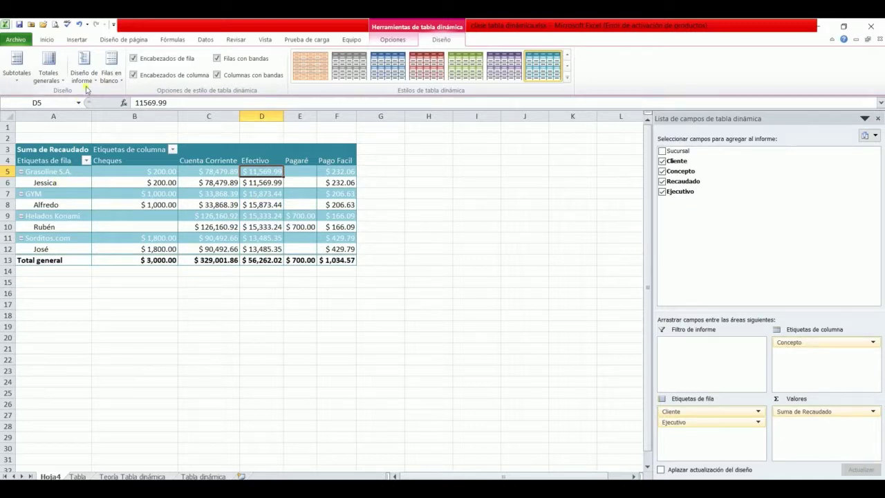
left_click(113, 76)
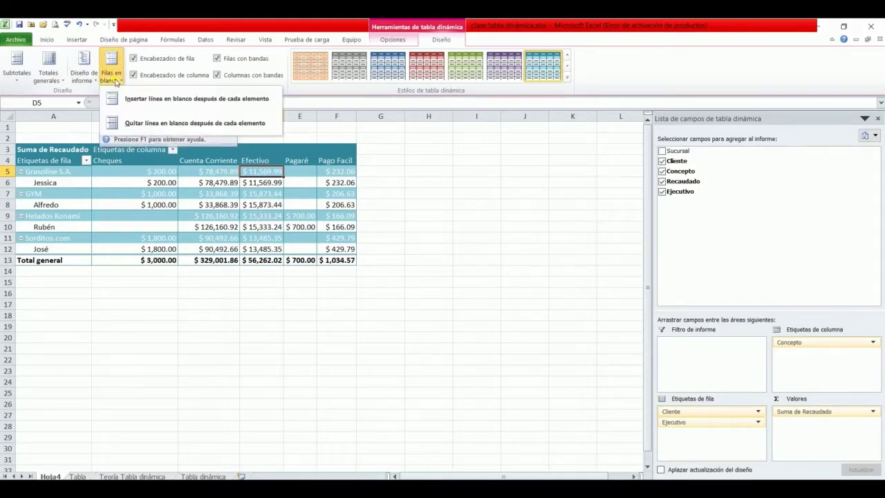
left_click(113, 76)
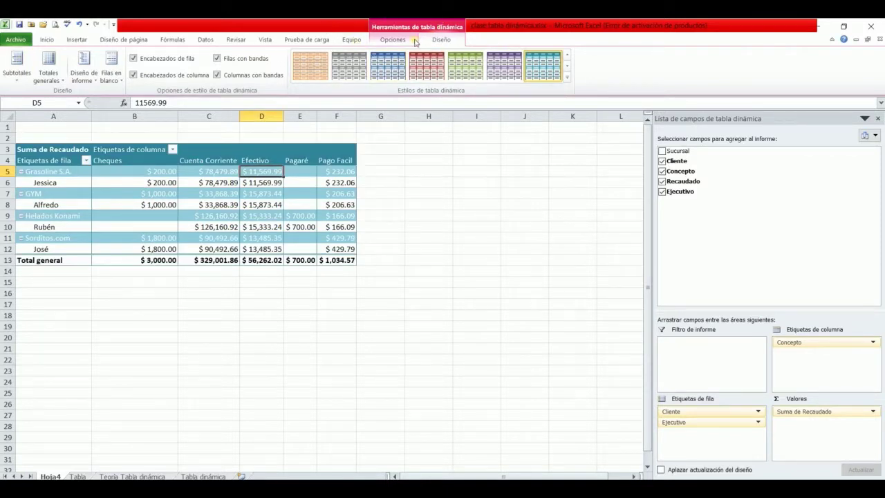
Hide the pivot table field list, and select cells inside and outside the table to check its display
left_click(399, 41)
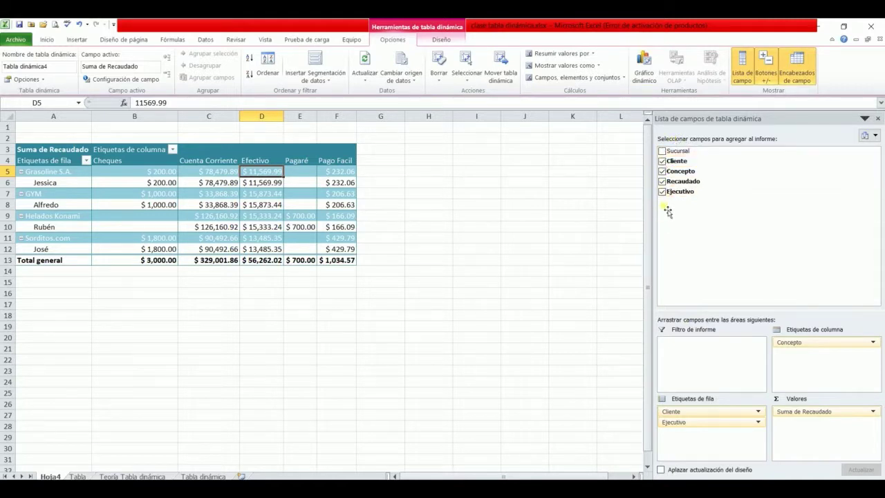
left_click(747, 77)
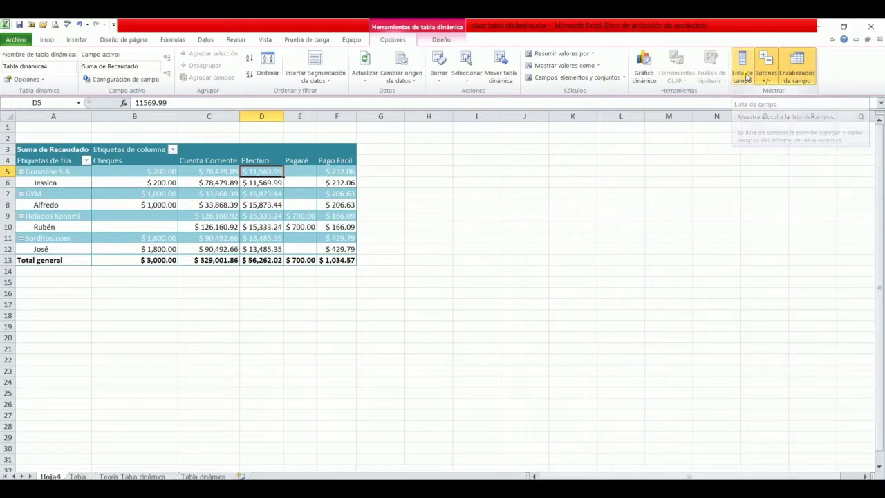
left_click(669, 216)
left_click(297, 207)
left_click(186, 172)
left_click(133, 206)
left_click(139, 229)
left_click(251, 205)
left_click(268, 157)
left_click(385, 188)
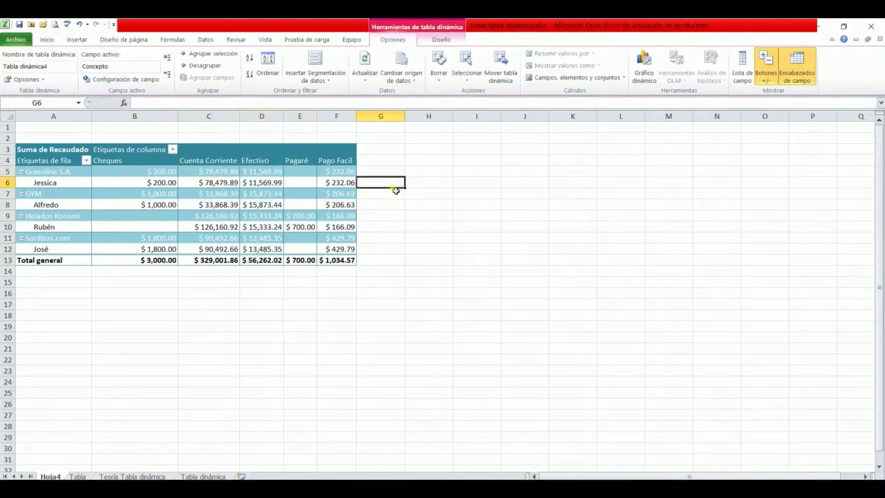
left_click(331, 195)
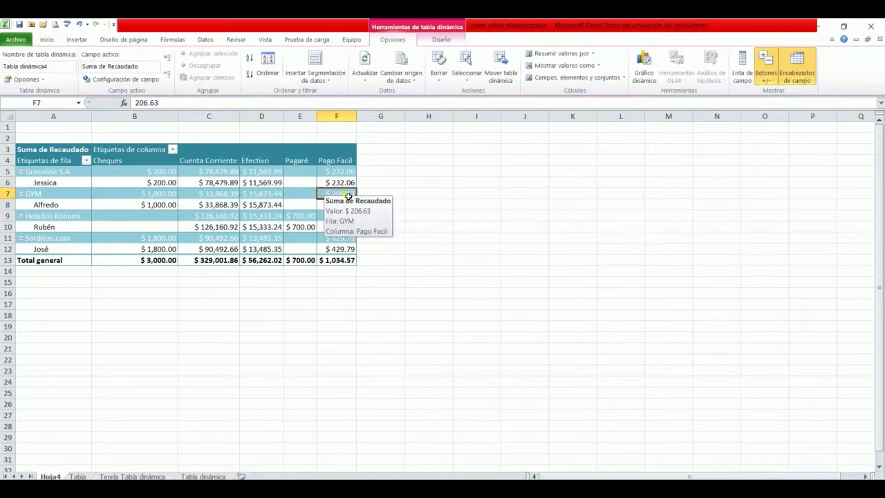
Show the field list again, and test it by selecting a cell outside the pivot table and one inside
left_click(741, 67)
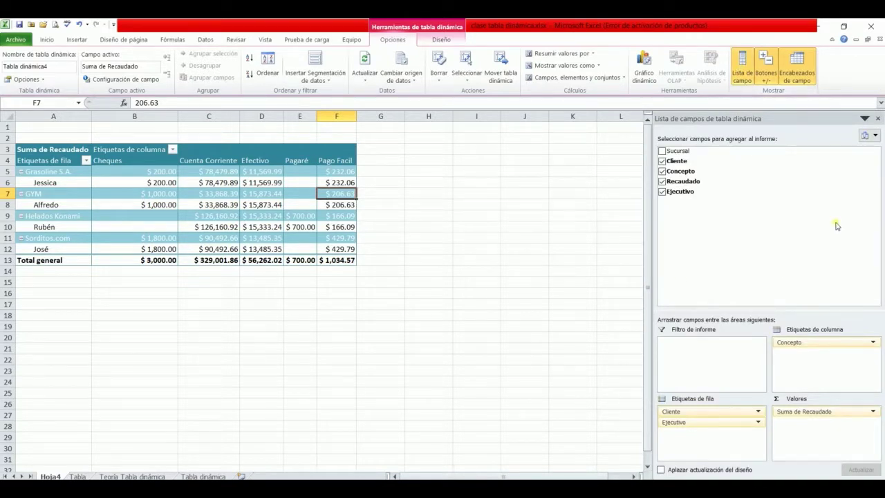
left_click(395, 211)
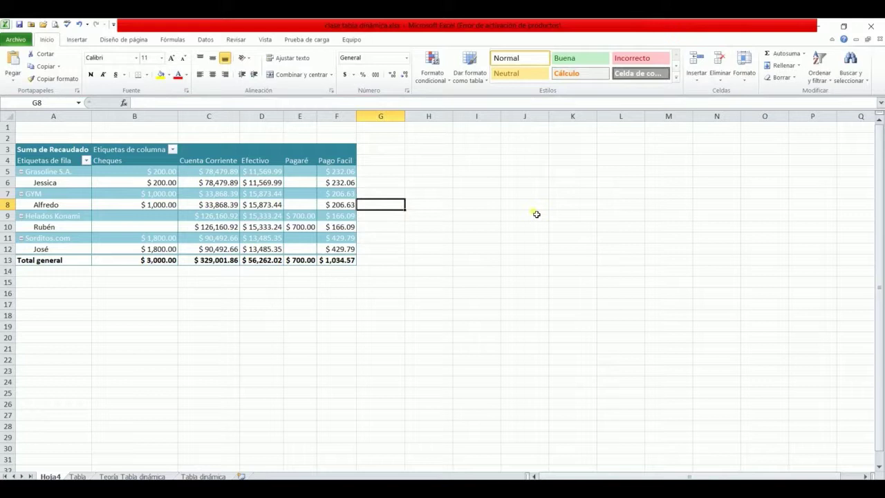
left_click(306, 209)
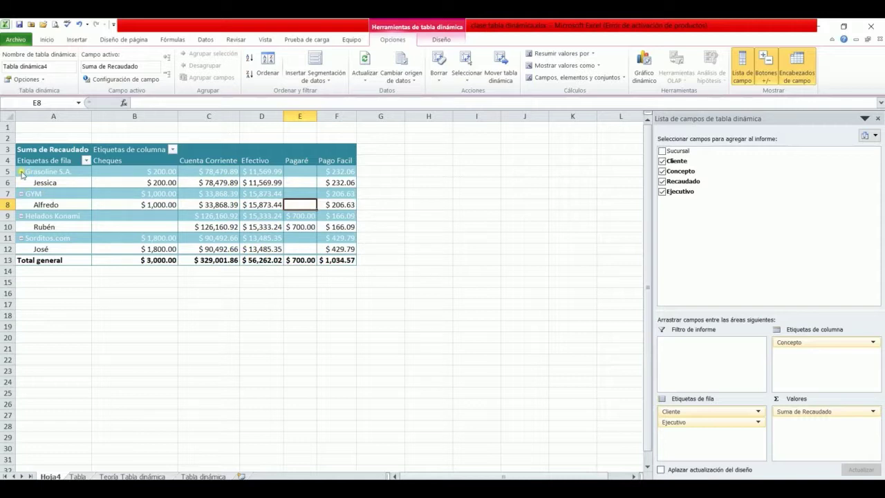
Collapse and expand the Grasoline S.A. group several times, leaving its executive detail expanded
left_click(22, 173)
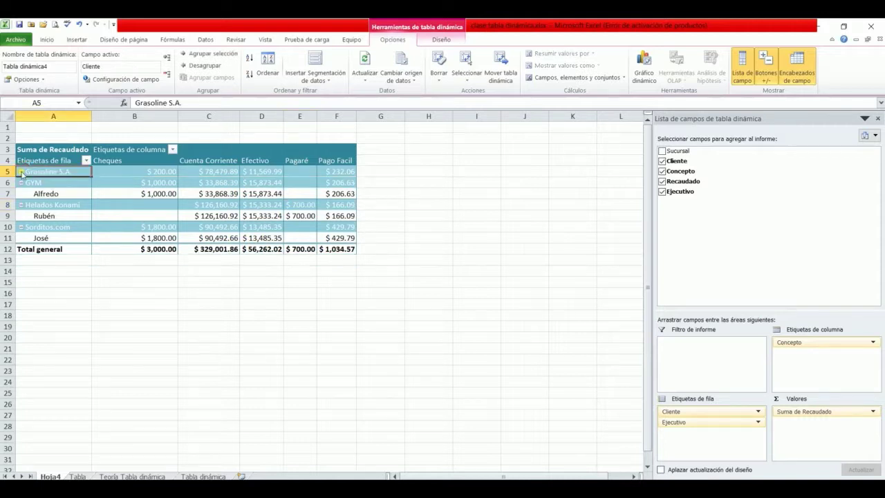
left_click(21, 173)
left_click(22, 172)
left_click(21, 172)
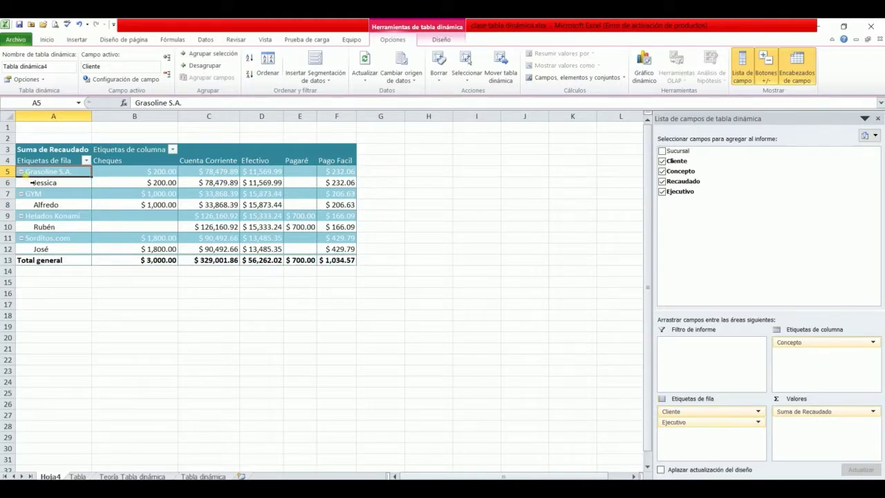
left_click(21, 172)
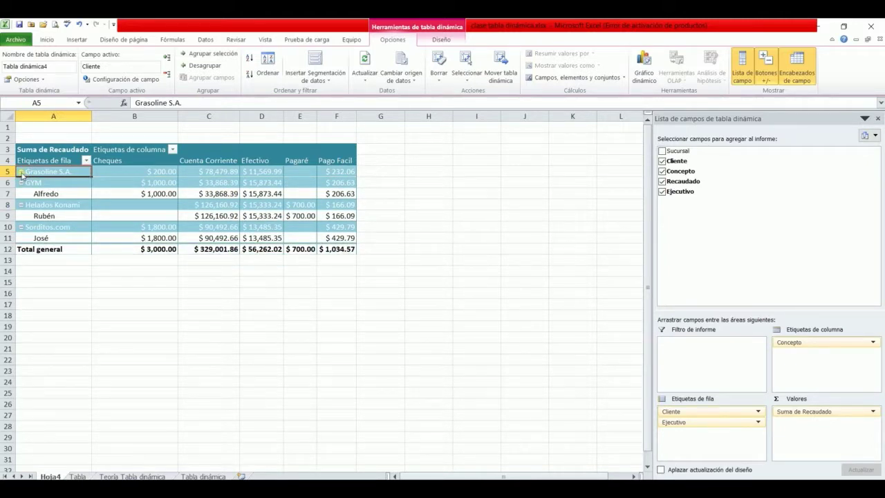
left_click(22, 172)
left_click(21, 173)
left_click(21, 173)
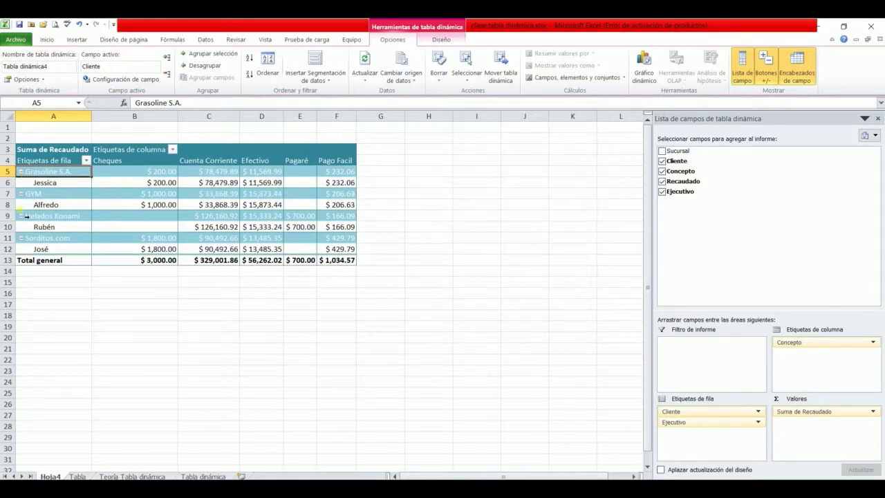
Try the pivot table without the expand/collapse buttons, checking an executive's row, and restore the buttons
left_click(766, 75)
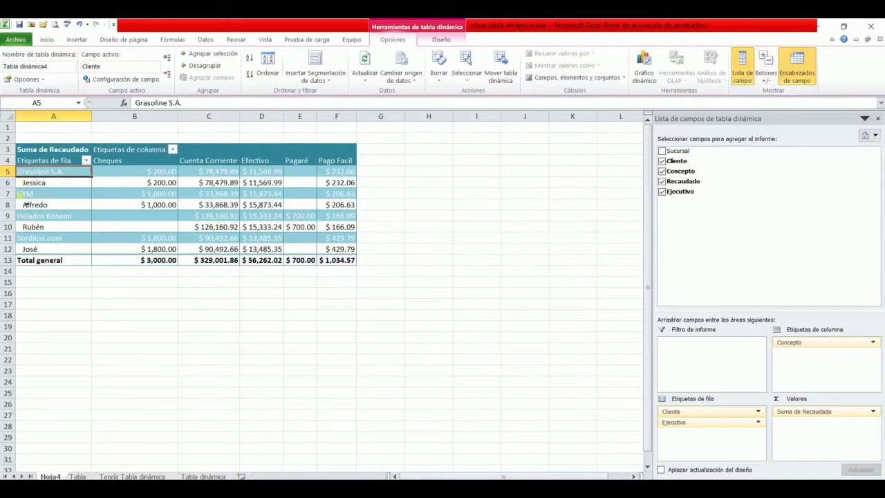
left_click(36, 182)
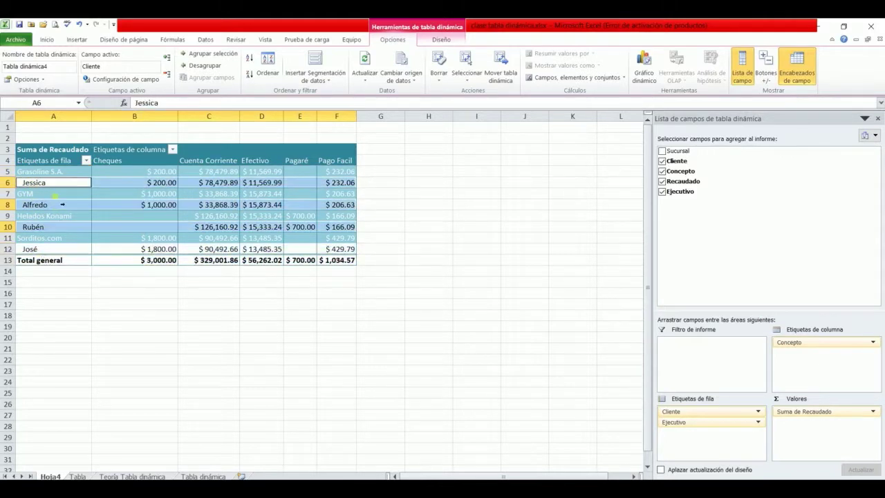
left_click(773, 65)
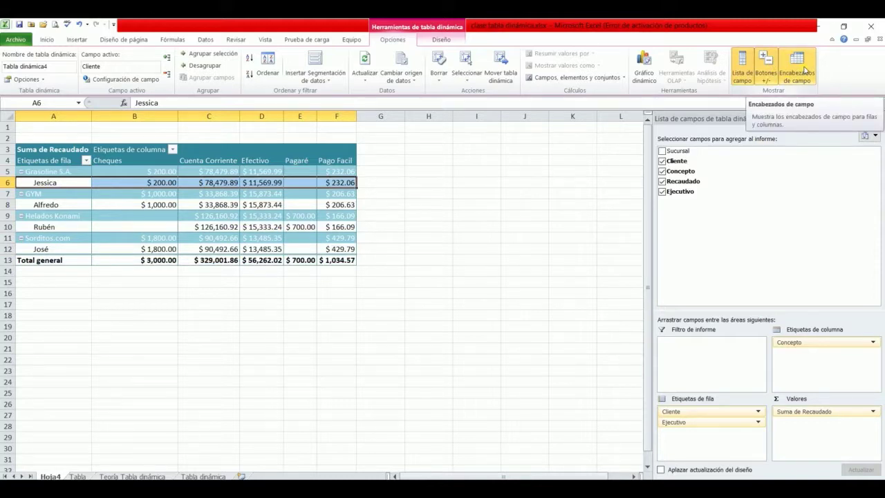
Hide the pivot table's field headers, comparing the header cells with and without them
left_click(796, 67)
left_click(154, 161)
left_click(107, 149)
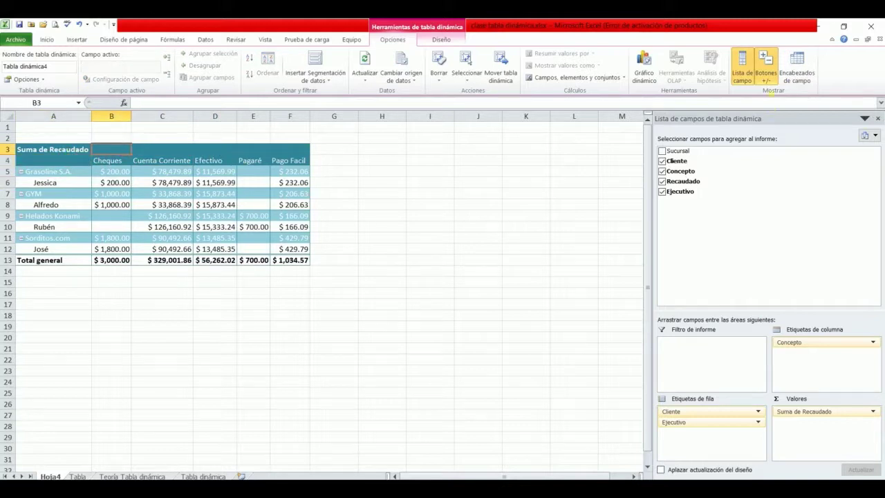
left_click(789, 78)
left_click(790, 77)
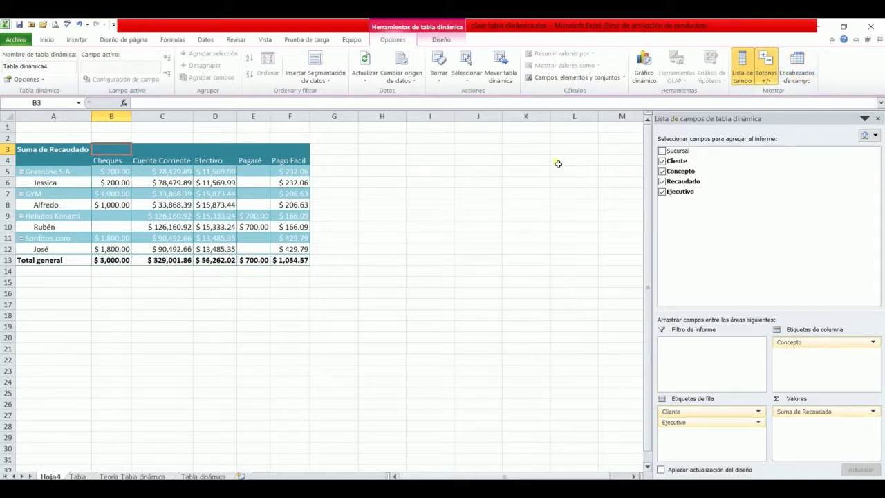
Insert a clustered column pivot chart from the pivot table and place it beside the table
left_click(644, 67)
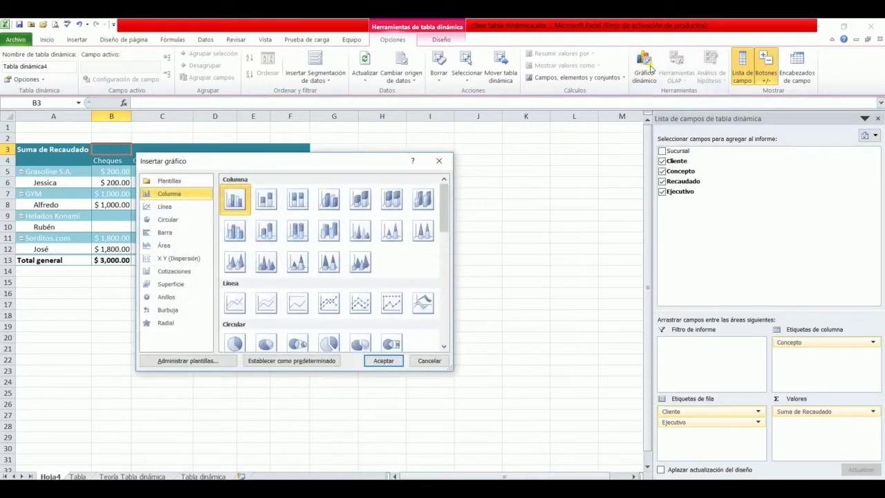
left_click_drag(312, 164, 479, 141)
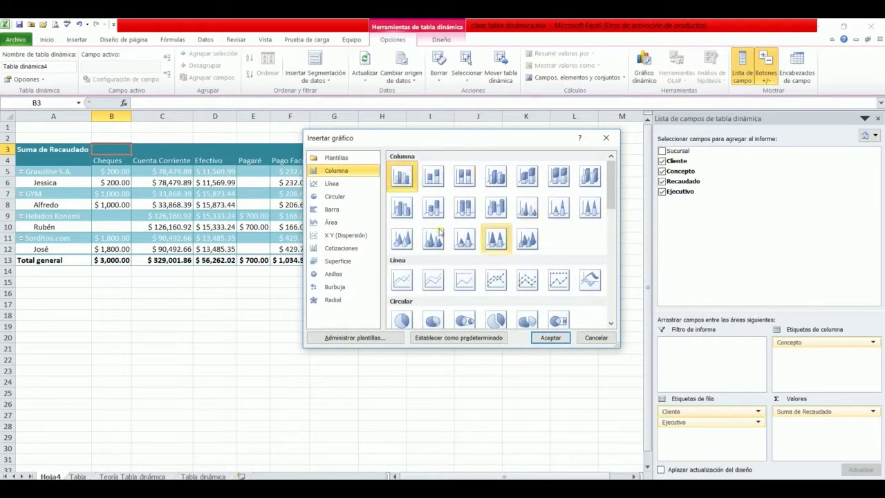
left_click(563, 339)
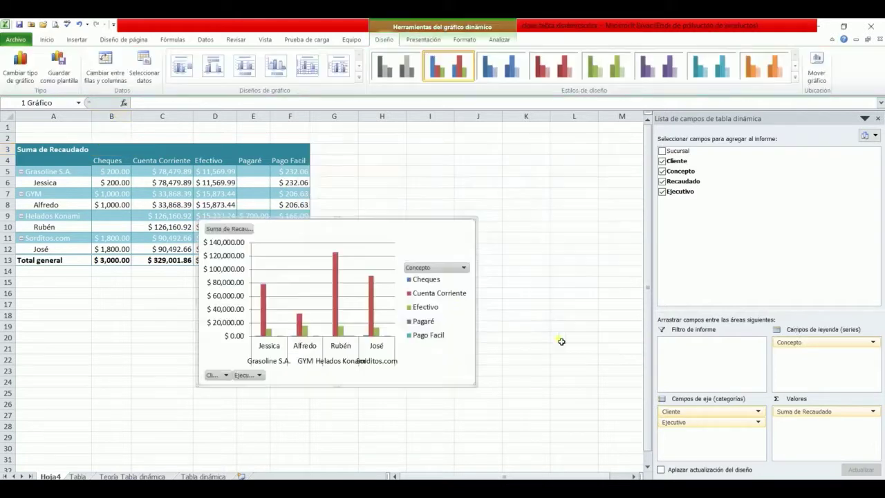
left_click_drag(376, 241, 497, 166)
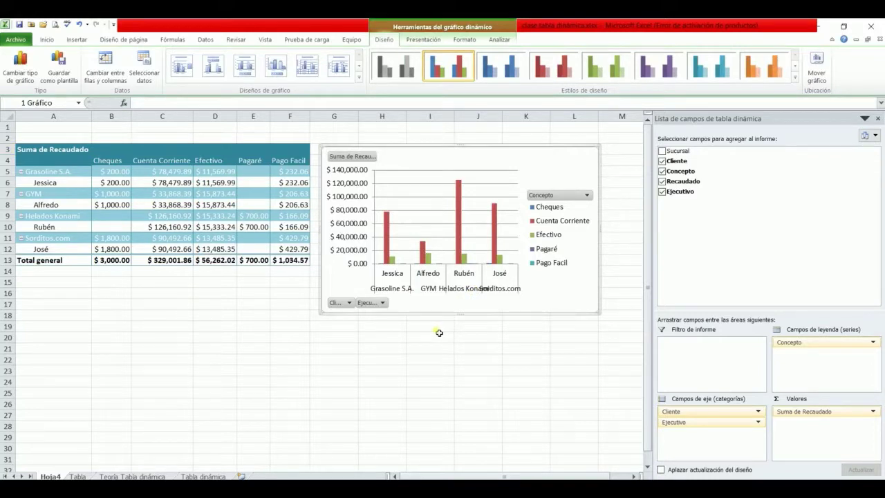
Remove the Ejecutivo field from the chart's categories, and place the chart just below the pivot table, enlarged to about 16.4 by 9.13 cm
left_click_drag(675, 422, 690, 220)
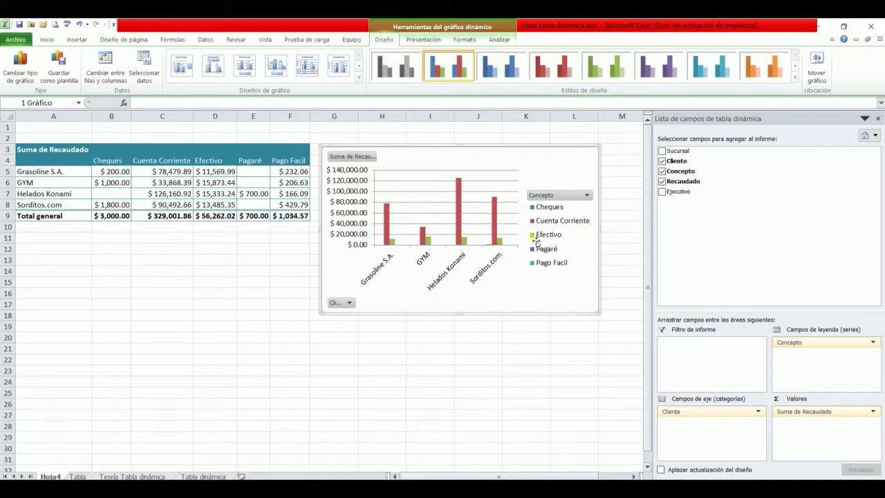
left_click_drag(480, 159, 186, 245)
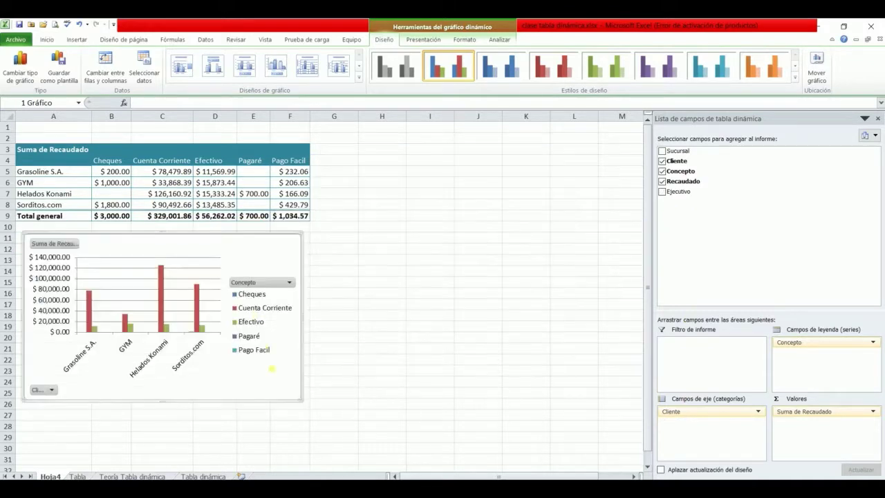
left_click_drag(302, 400, 381, 432)
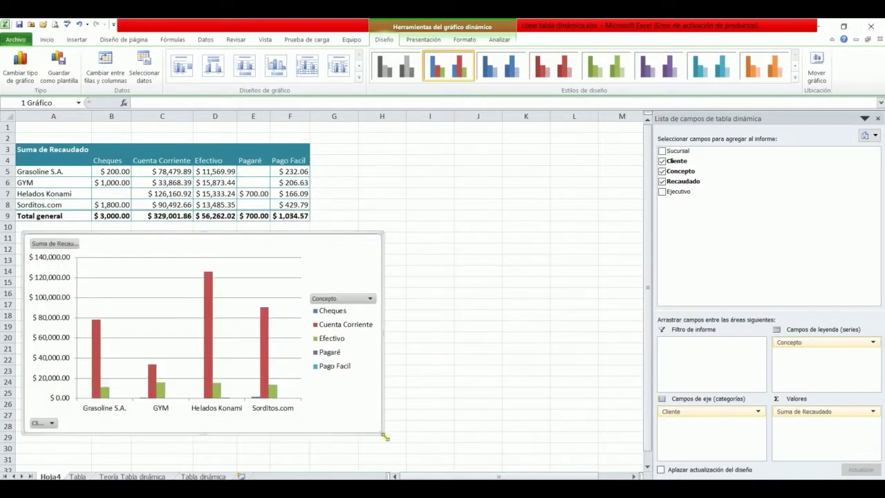
left_click_drag(253, 247, 250, 231)
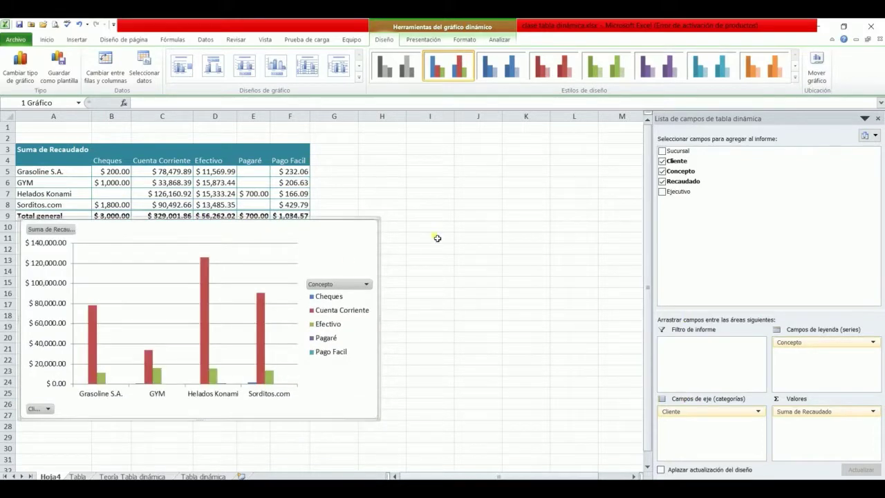
mouse_move(314, 252)
left_mouse_down()
mouse_move(309, 277)
mouse_move(317, 264)
left_mouse_up()
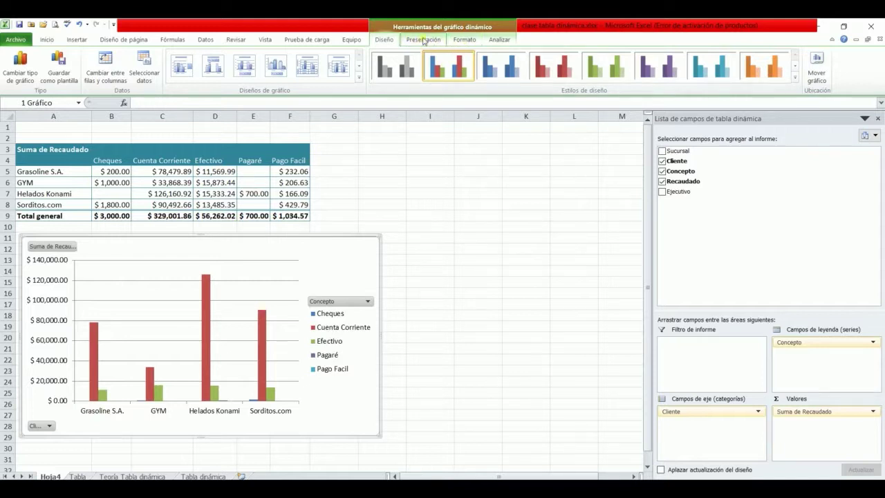
left_click(424, 40)
left_click(462, 40)
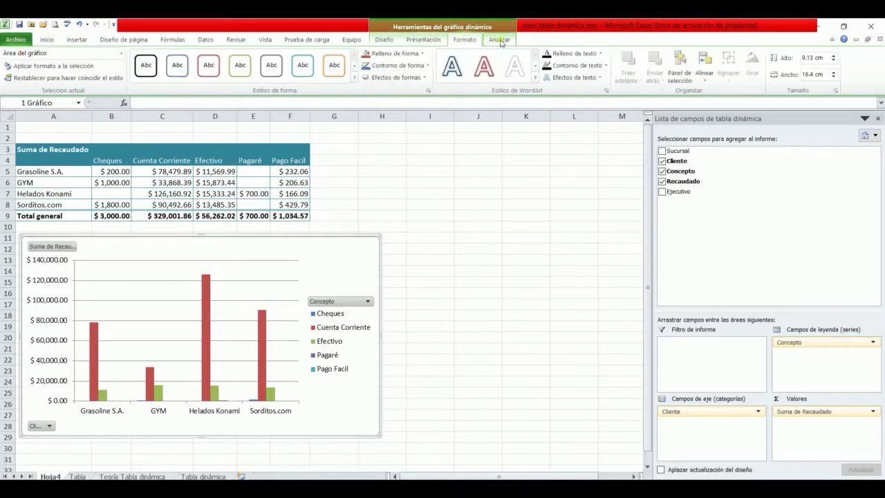
left_click(499, 41)
Swap the pivot chart's rows and columns back and forth several times, ending with clients on the axis and payment concepts as series
left_click(392, 41)
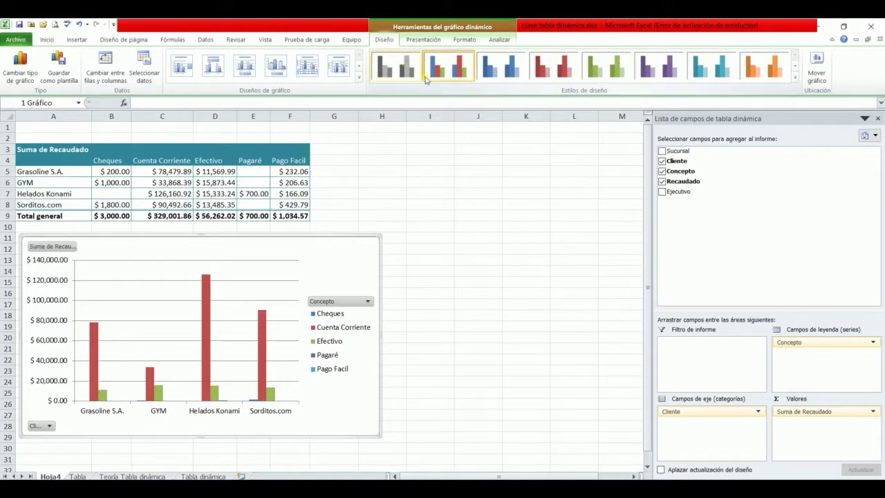
left_click(103, 66)
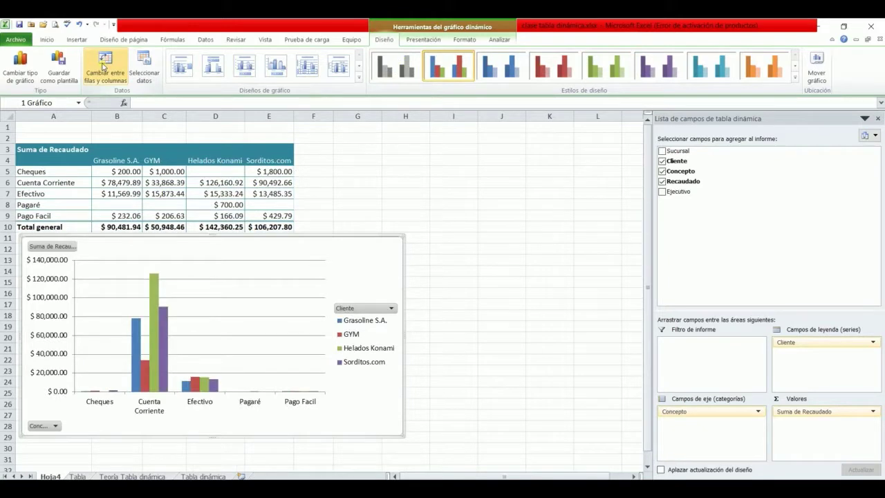
left_click(109, 70)
left_click(111, 70)
left_click(112, 70)
left_click(110, 70)
left_click(111, 70)
left_click(112, 70)
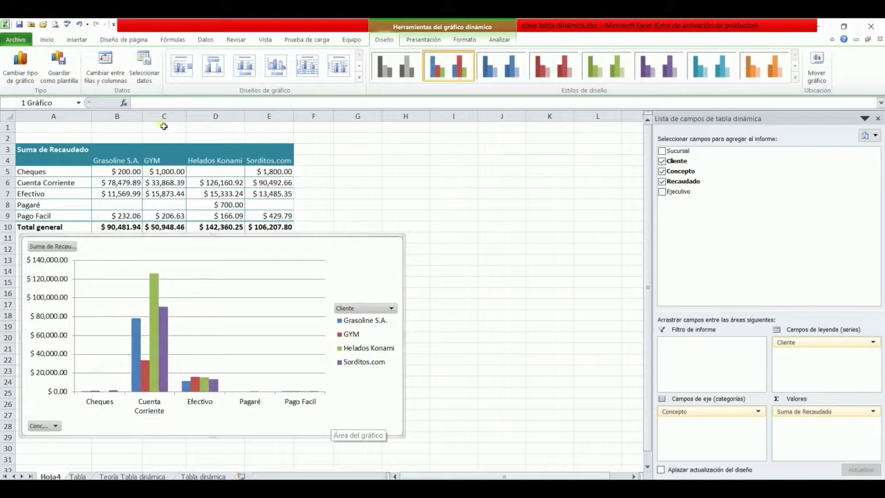
left_click(106, 80)
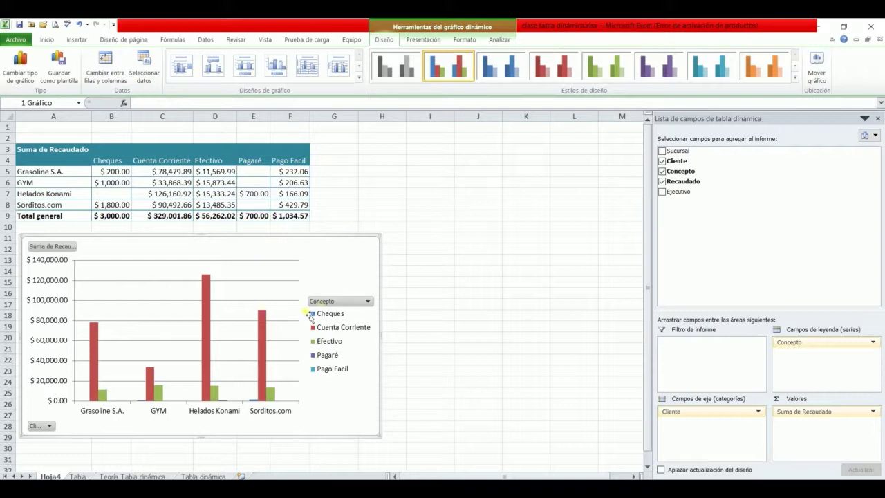
Filter the pivot chart's Concepto field to show only Efectivo, and clear that filter
left_click(368, 301)
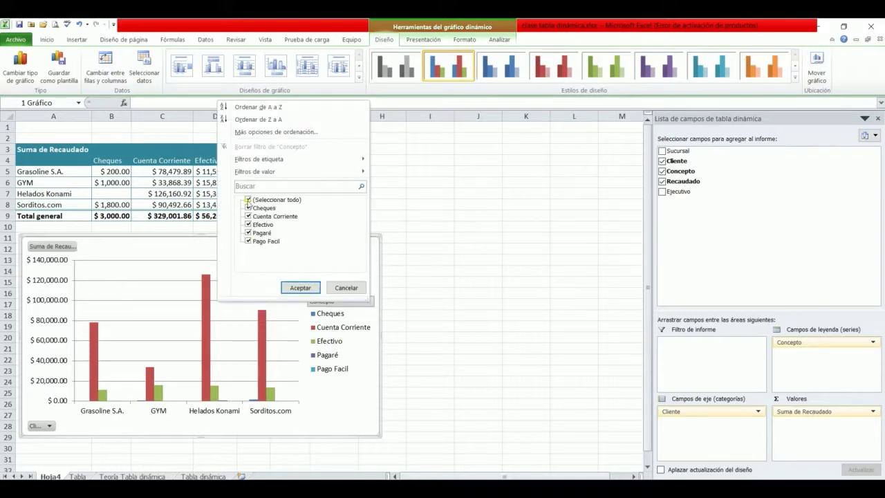
left_click(248, 200)
left_click(248, 224)
left_click(303, 289)
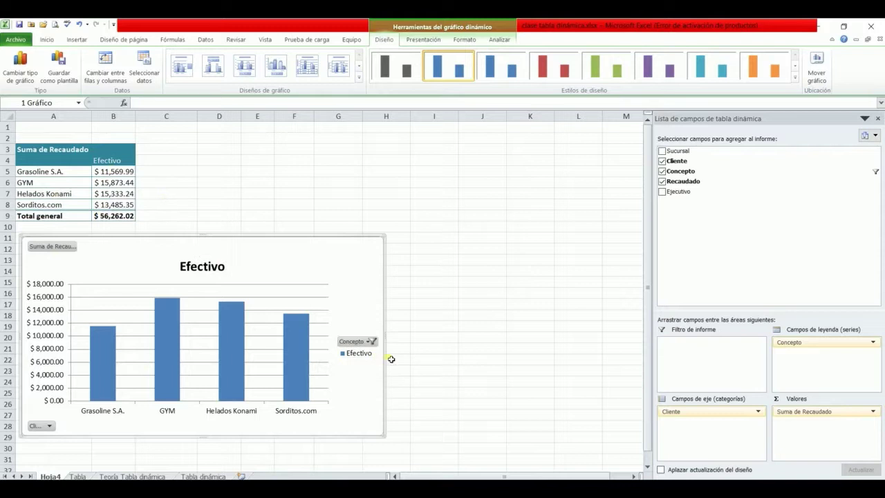
left_click(371, 341)
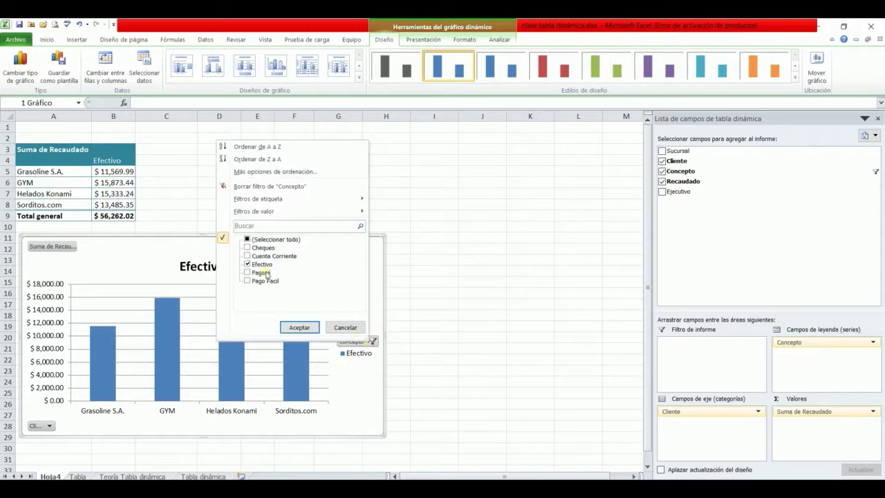
left_click(251, 187)
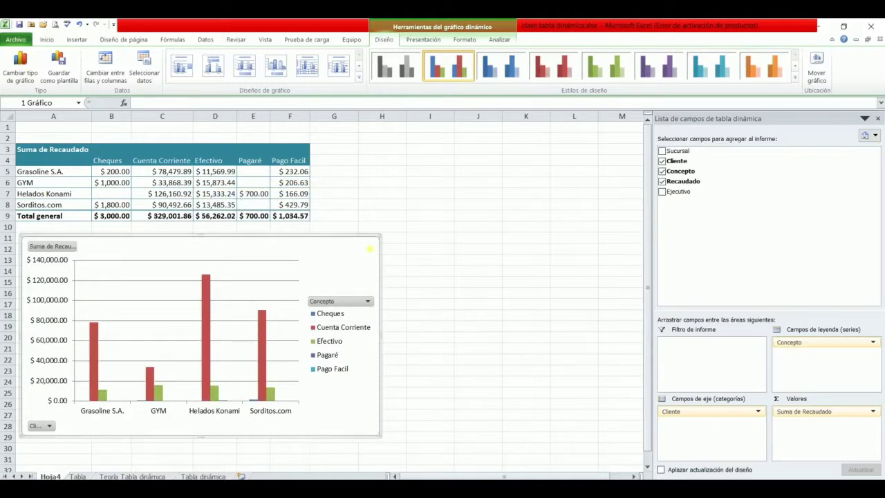
Filter the pivot chart's Cliente field to show only Grasoline S.A., examine its chart and table, and restore all clients
left_click(50, 426)
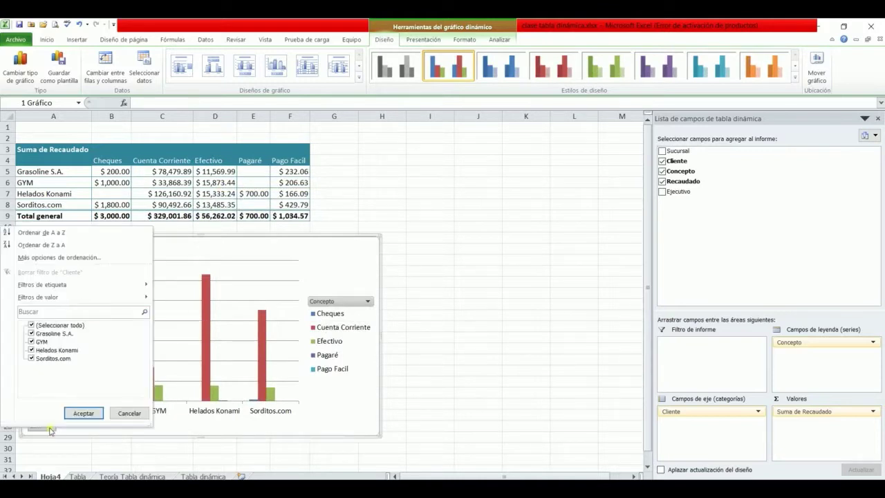
left_click(32, 325)
left_click(31, 334)
left_click(83, 413)
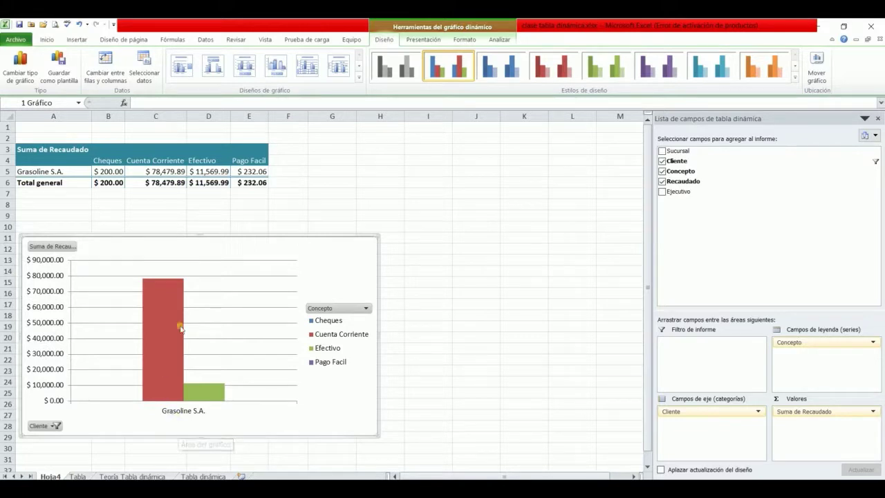
left_click(328, 351)
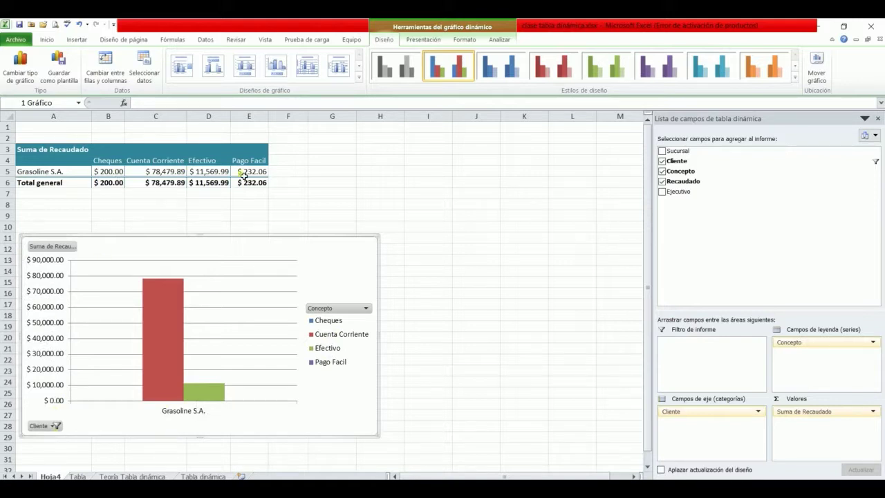
left_click(53, 427)
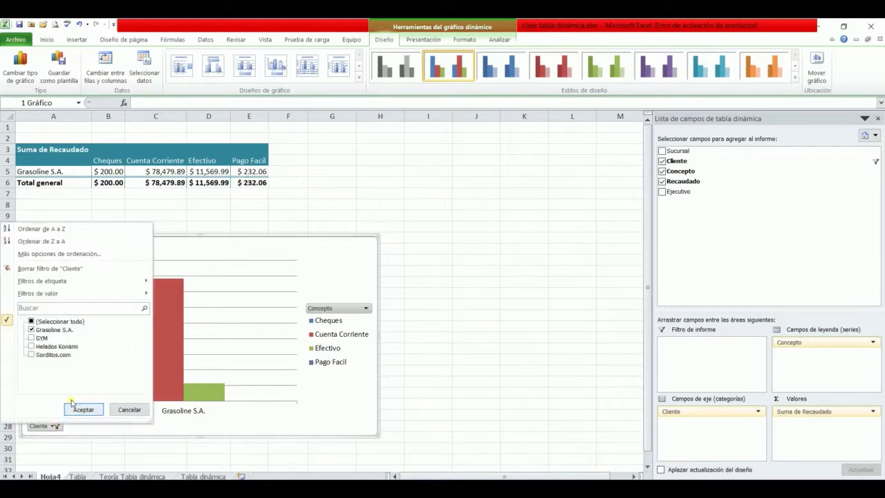
left_click(83, 409)
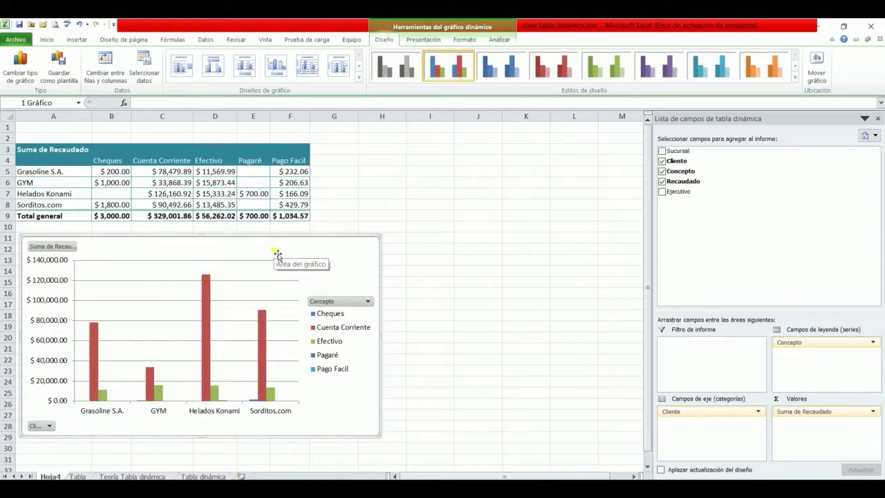
left_click(421, 39)
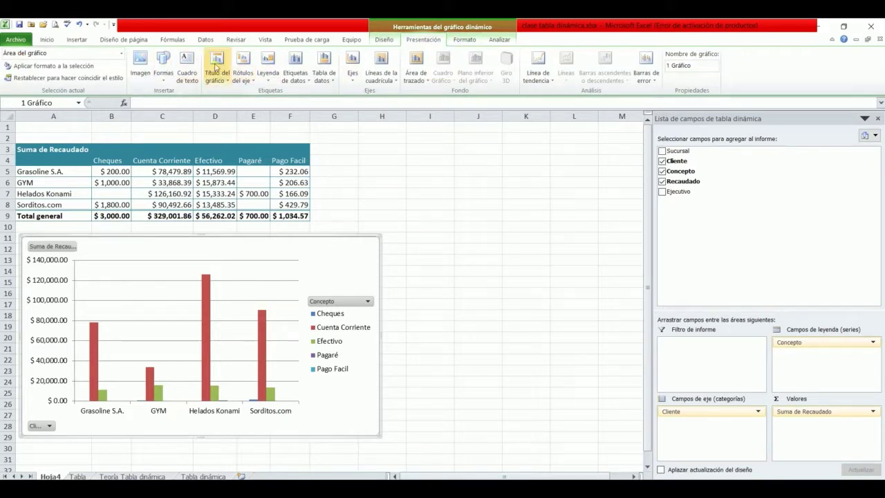
left_click(250, 76)
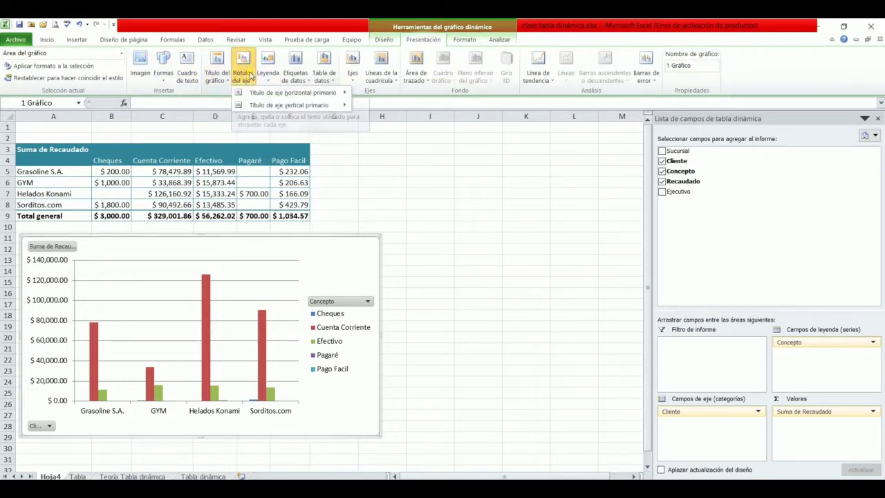
left_click(249, 73)
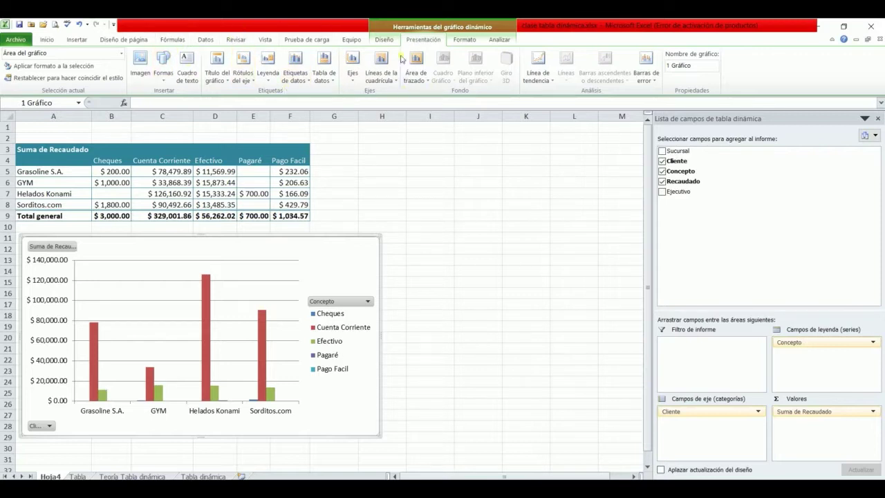
left_click(382, 41)
Select the Pagaré amount for Helados Konami in the pivot table and display the pivot table options
left_click(253, 193)
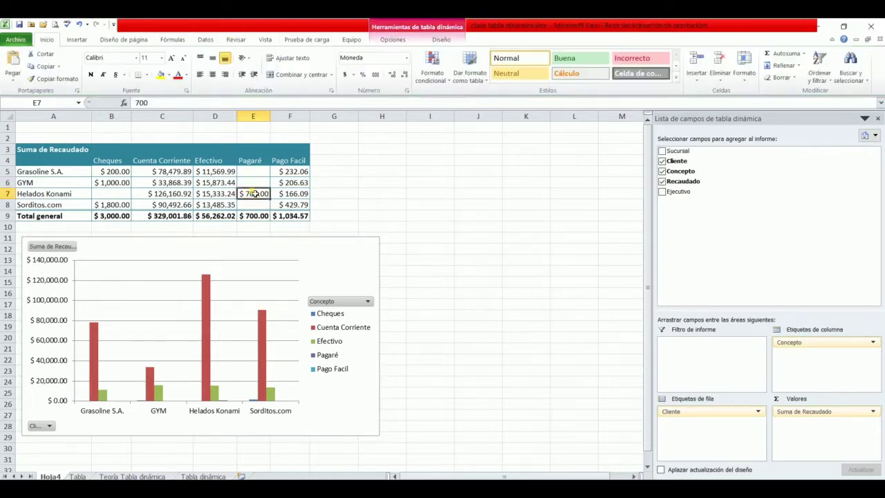
left_click(392, 39)
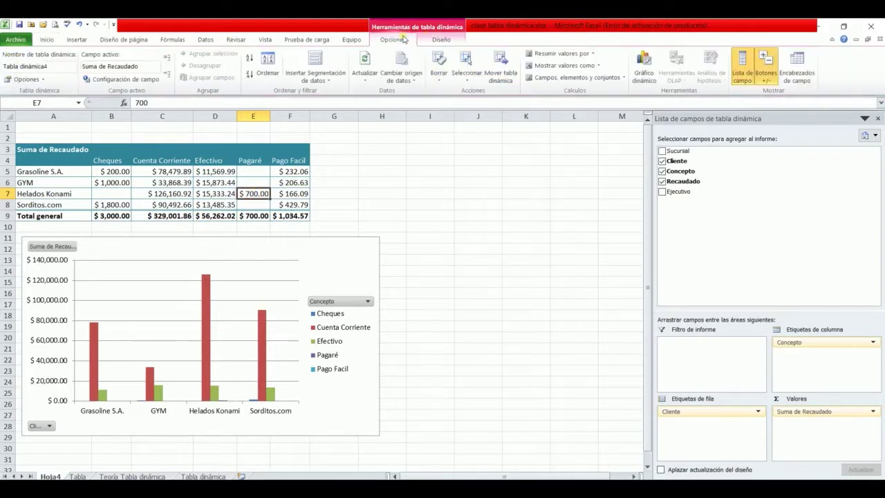